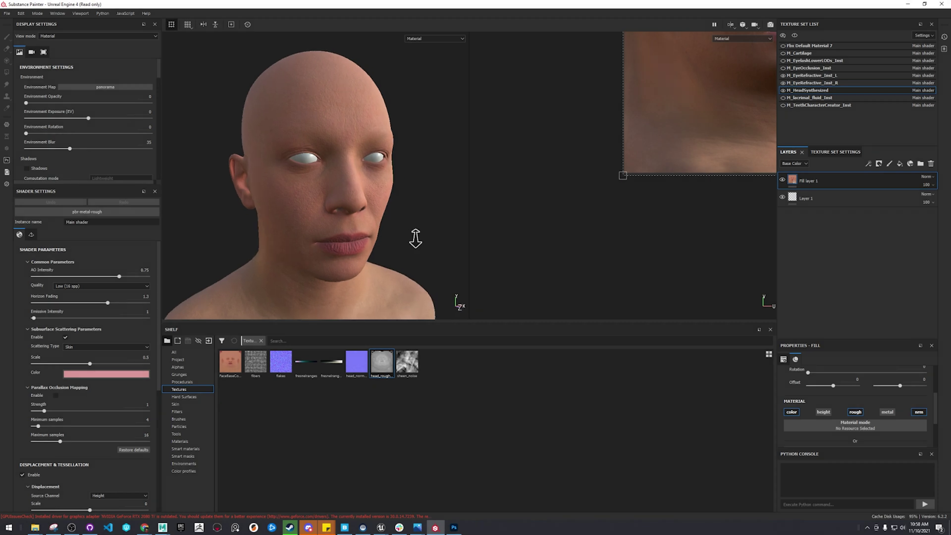
middle_drag(311, 246, 329, 191)
scroll(327, 190, down, 3)
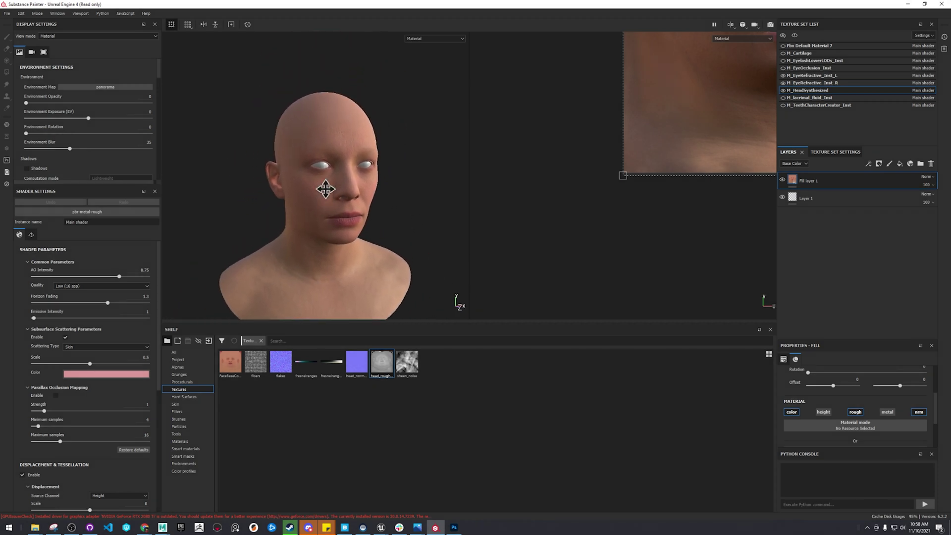
alt+right_drag(327, 188, 580, 195)
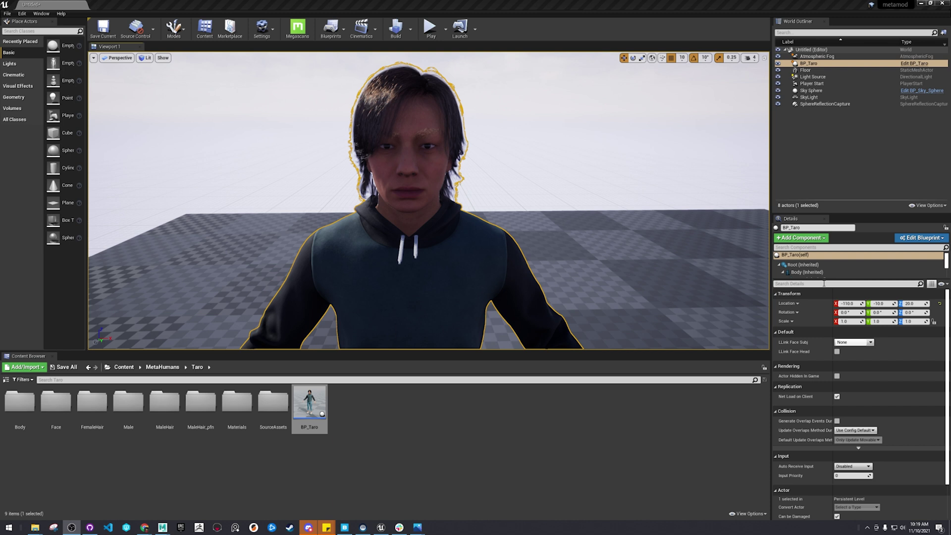
Open the BP_Taro blueprint and locate the skeletal mesh asset used by its Face component.
drag(839, 279, 839, 350)
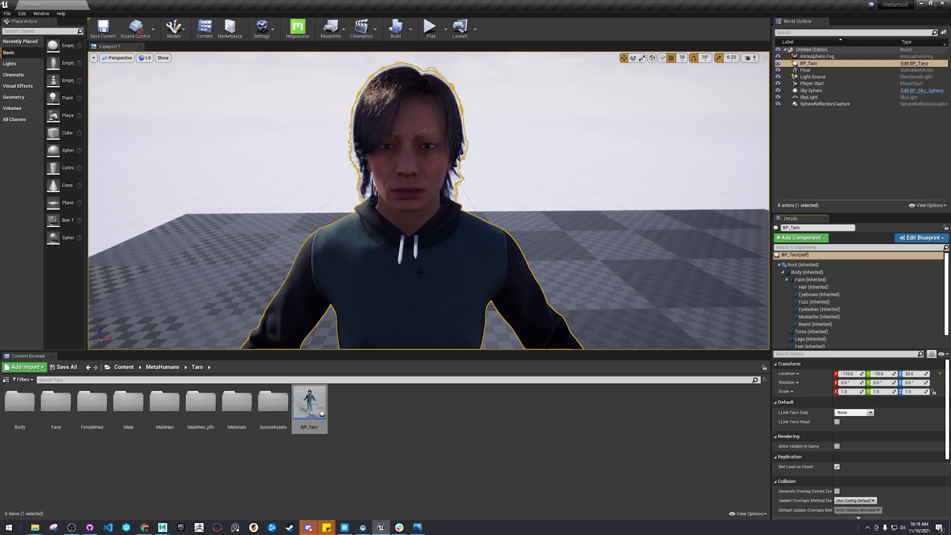
click(308, 416)
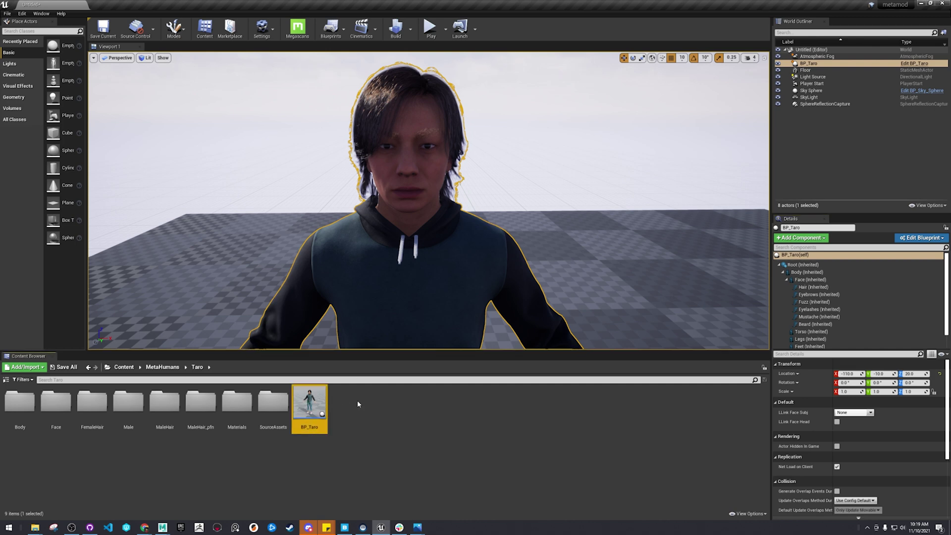
double_click(303, 399)
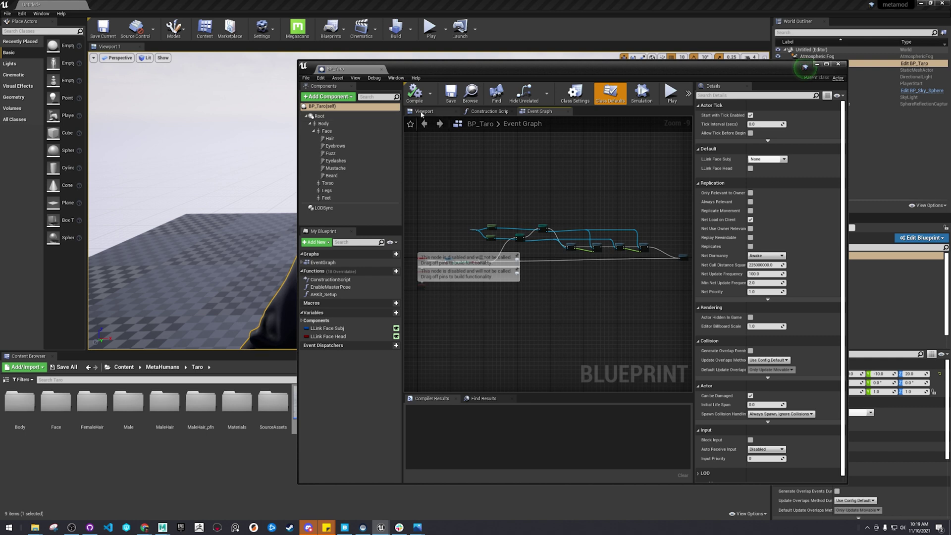
click(422, 112)
click(342, 132)
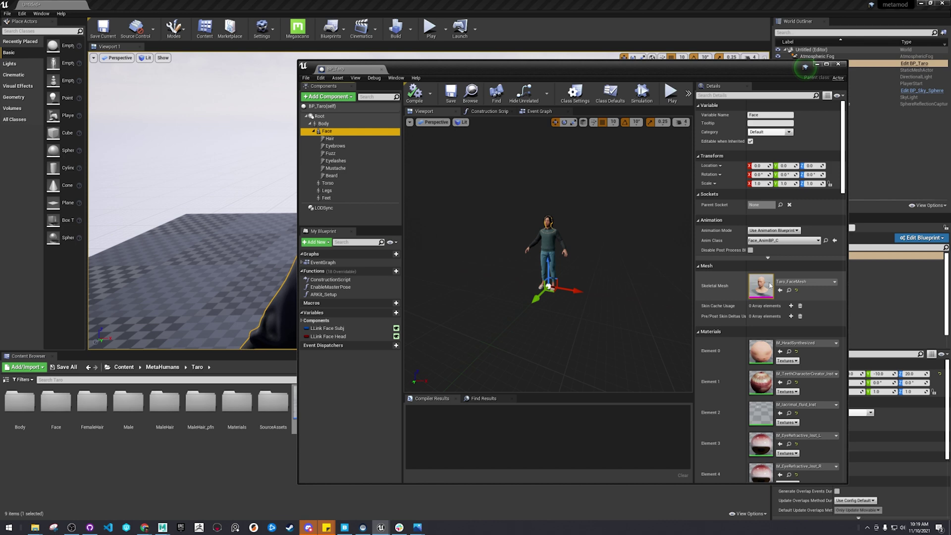
click(790, 291)
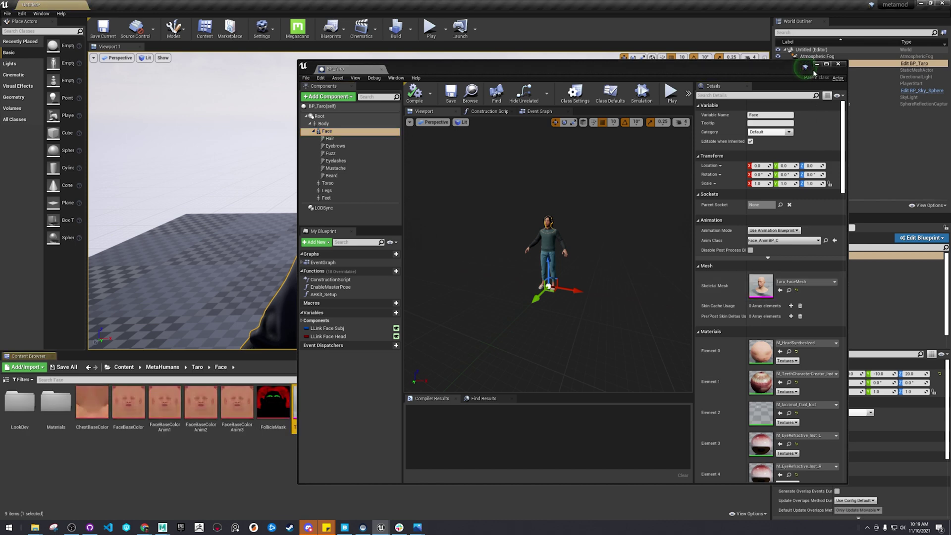
Minimize the blueprint editor, select the character's Face component and open the Taro_FaceMesh asset for editing.
click(818, 64)
click(831, 280)
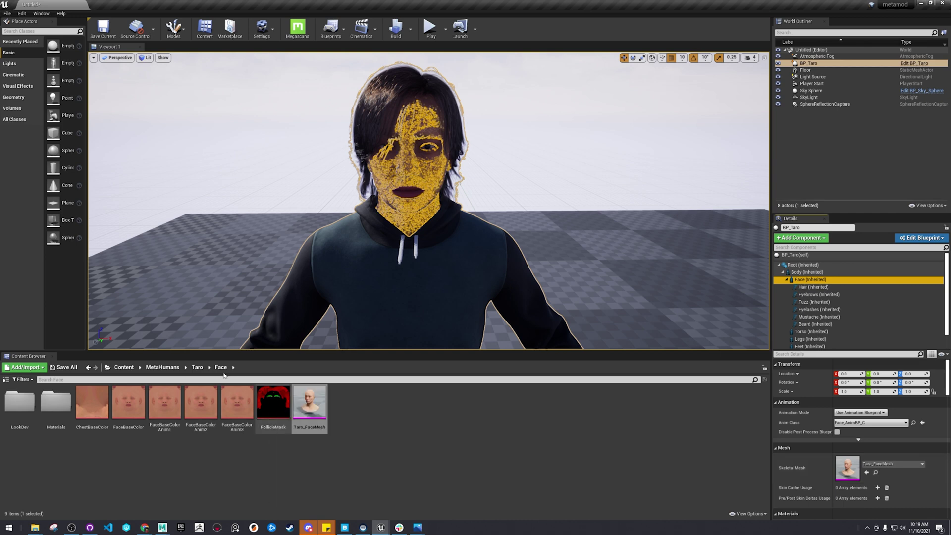
click(310, 404)
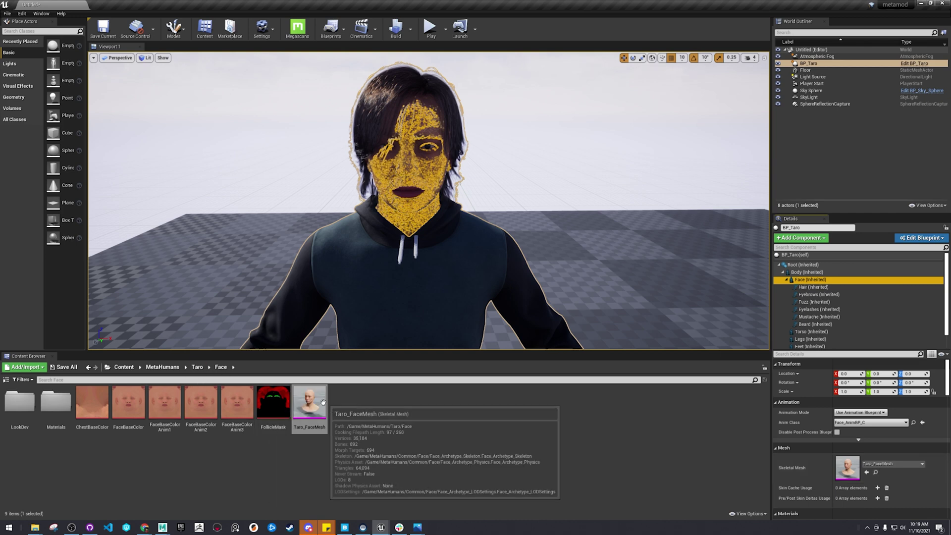
key(ctrl+e)
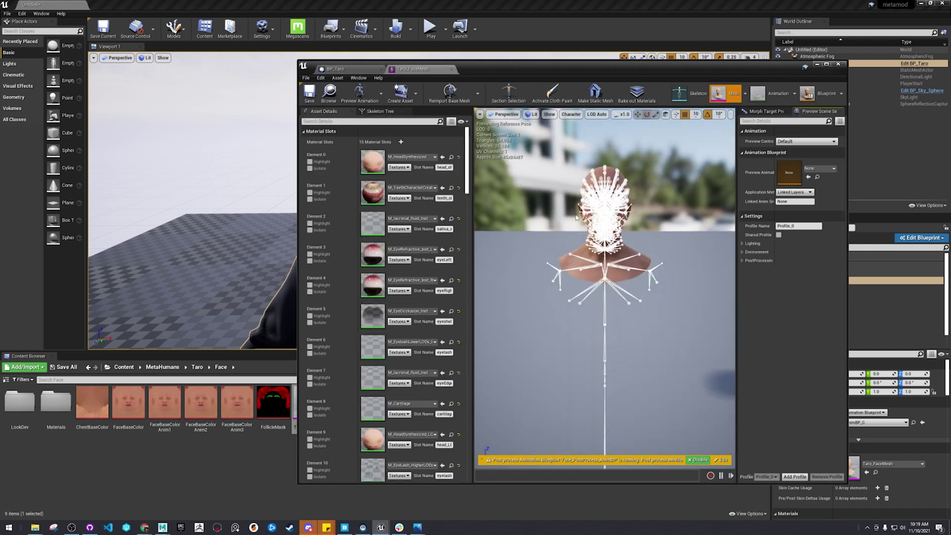
Set the bone drawing to Selected Only in the mesh preview and view the face up close.
click(550, 114)
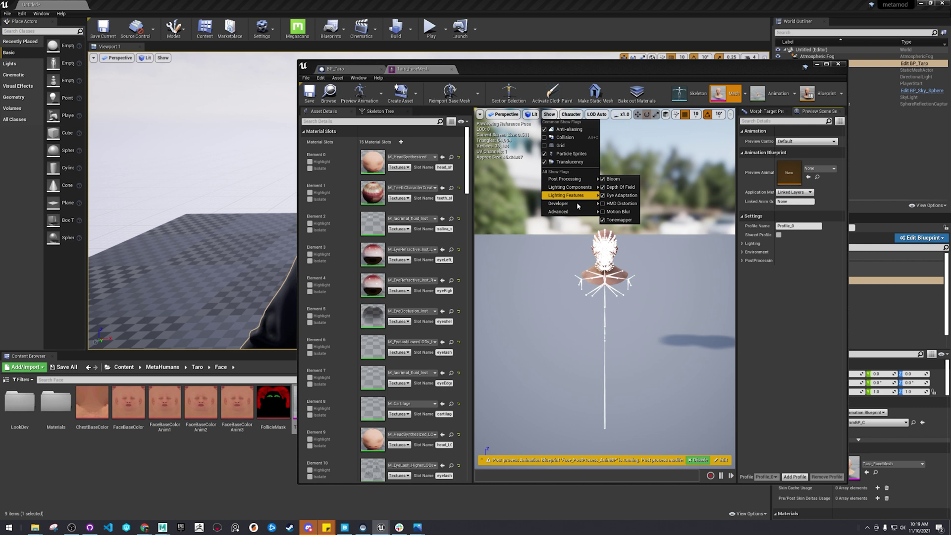
click(569, 114)
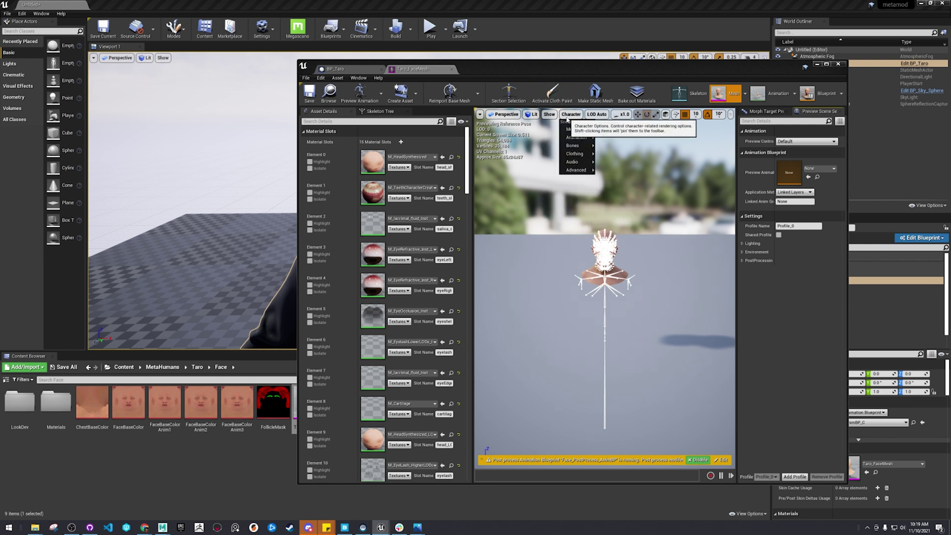
mouse_move(574, 145)
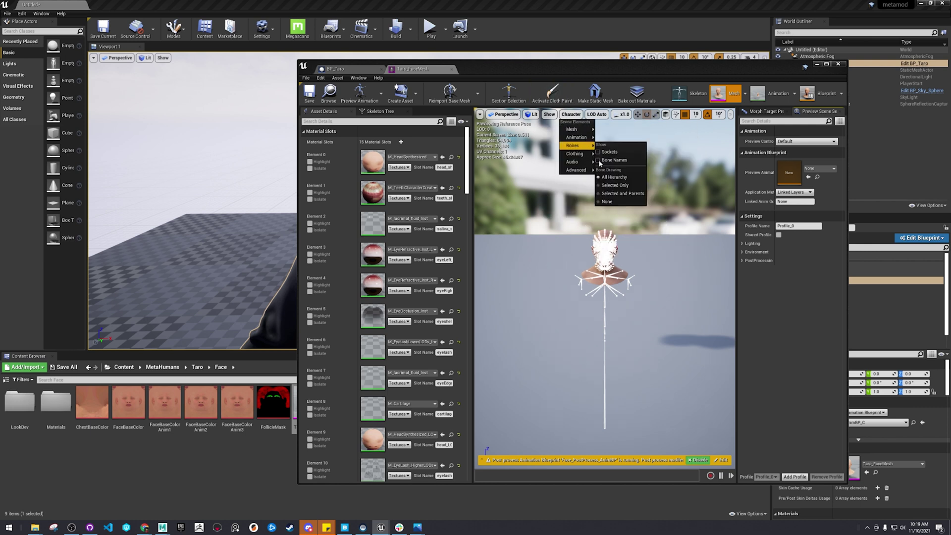
click(614, 186)
scroll(610, 245, up, 4)
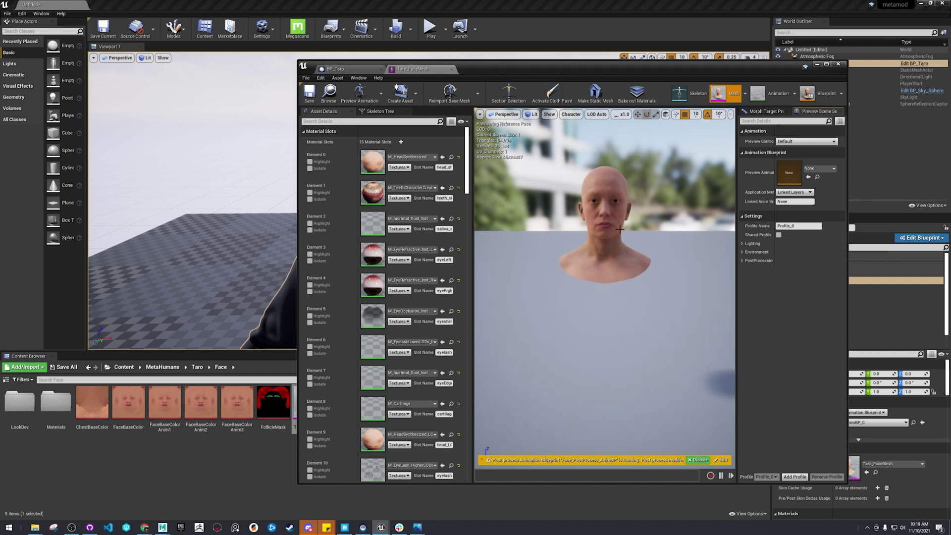
mouse_move(619, 229)
mouse_down()
mouse_move(639, 227)
mouse_move(637, 216)
mouse_move(627, 228)
mouse_move(621, 206)
mouse_move(620, 229)
mouse_up()
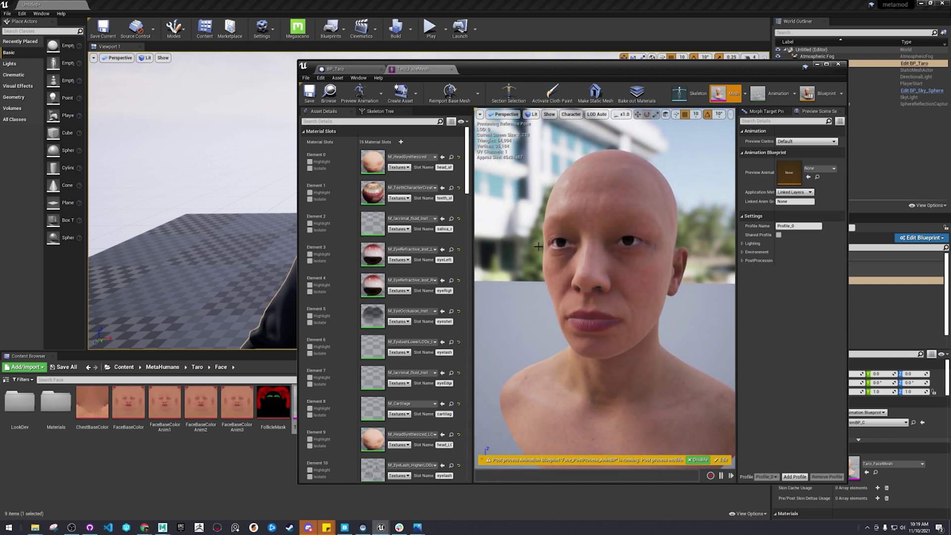
Start exporting the Taro_FaceMesh asset as the FBX file Taro_FaceMesh_exp in the project's Content folder.
click(817, 65)
click(351, 418)
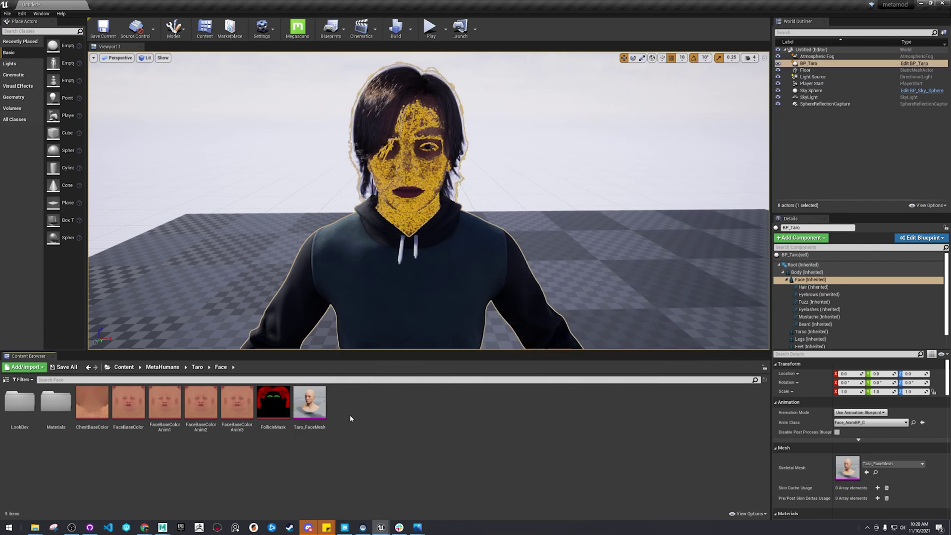
right_click(319, 406)
mouse_move(356, 278)
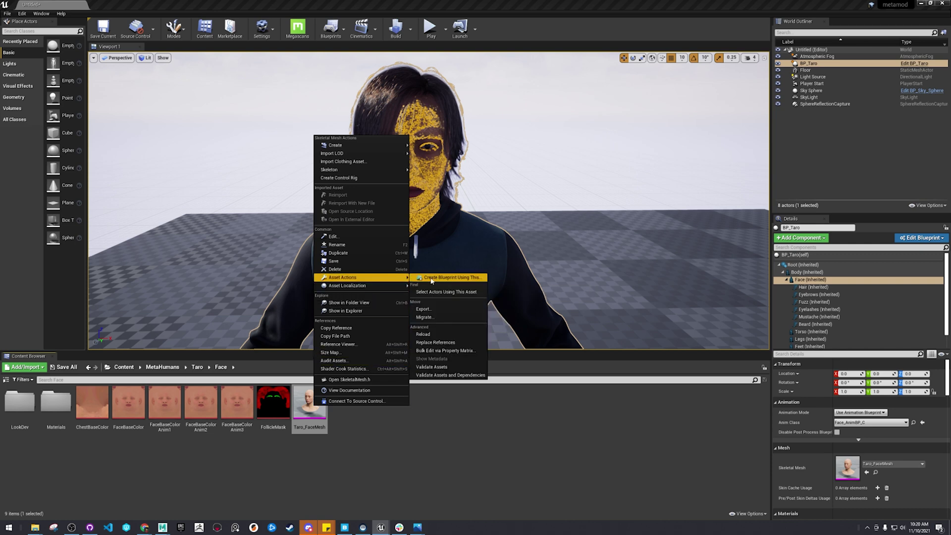
click(443, 311)
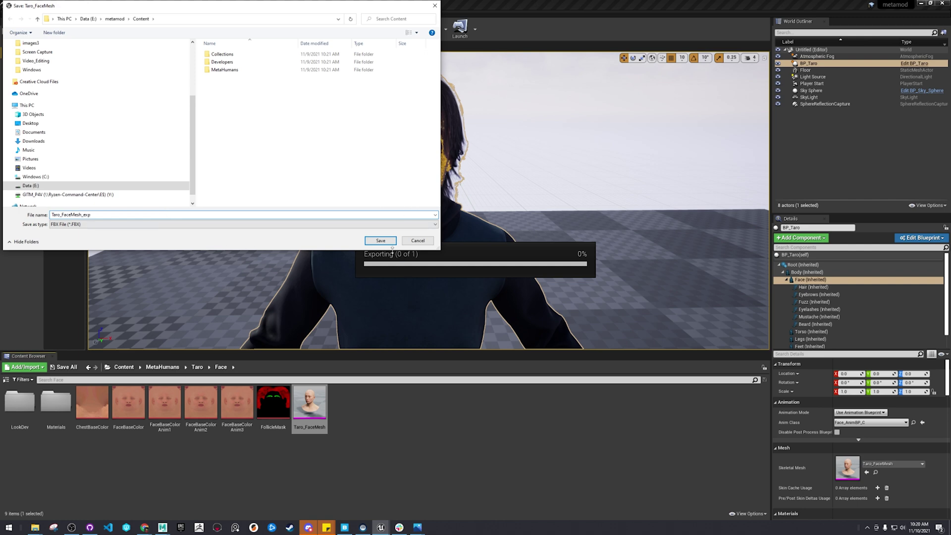
click(381, 240)
Disable vertex color, level of detail, collision, morph targets and local time in the FBX options, and export the mesh.
scroll(483, 317, down, 5)
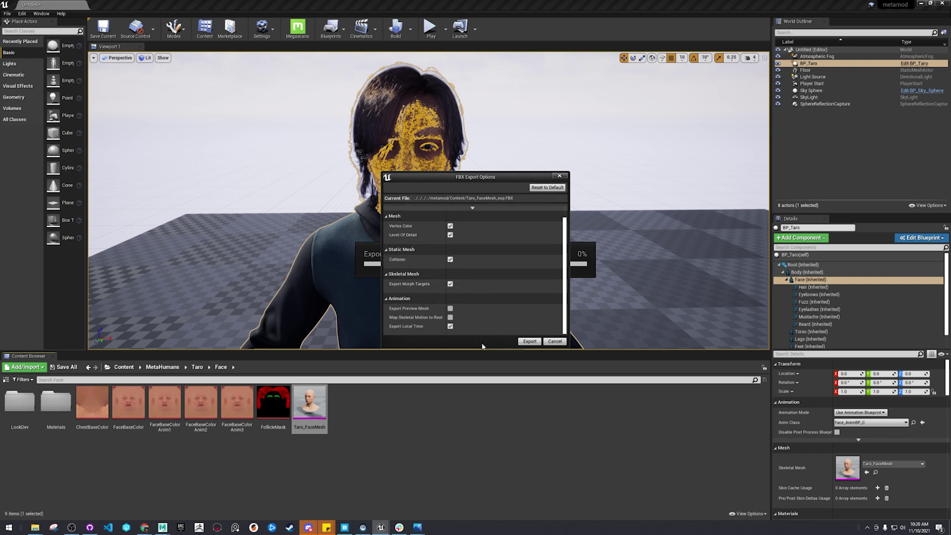
click(450, 284)
click(451, 284)
click(451, 260)
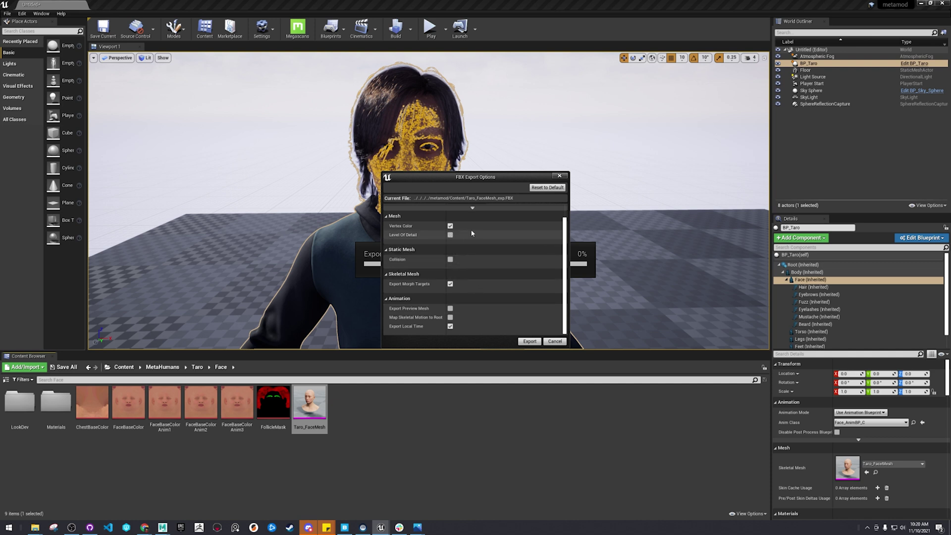
click(450, 226)
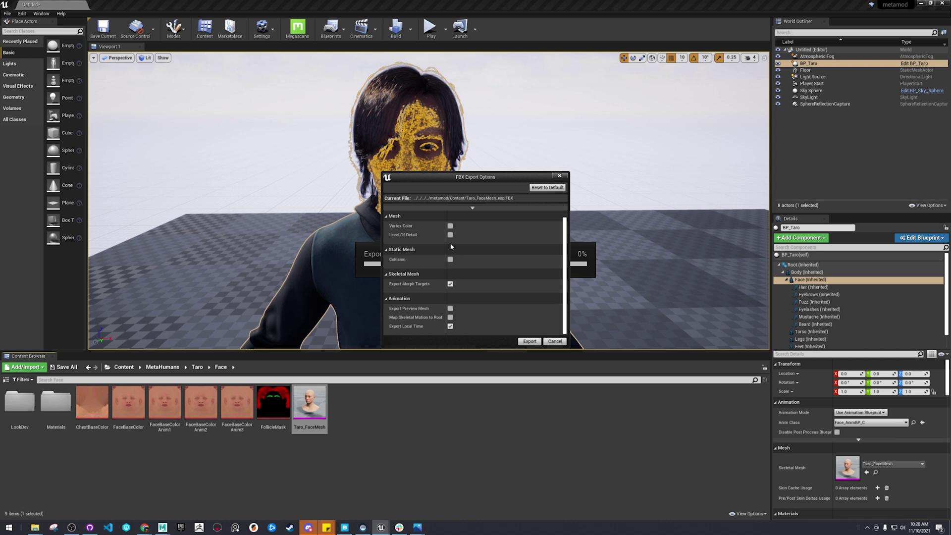
click(451, 284)
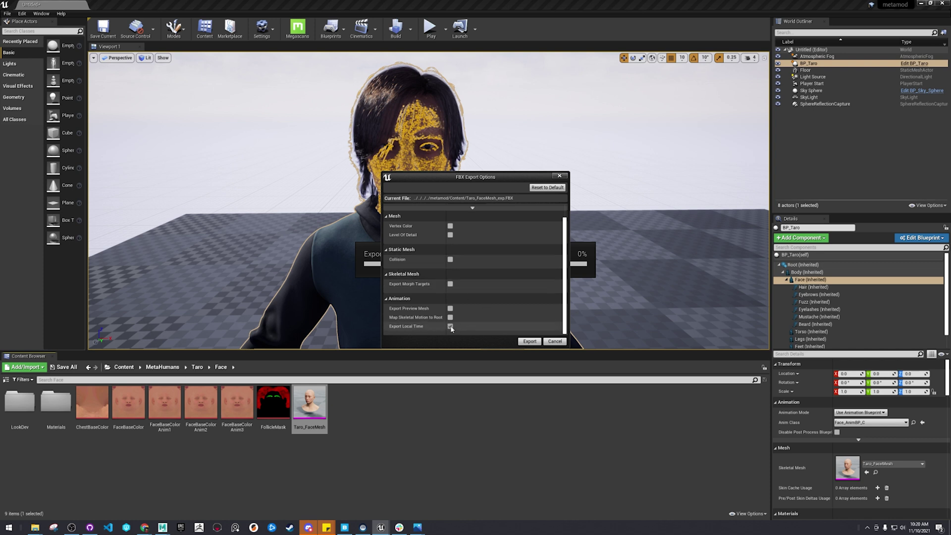
click(450, 327)
scroll(484, 295, up, 2)
click(484, 228)
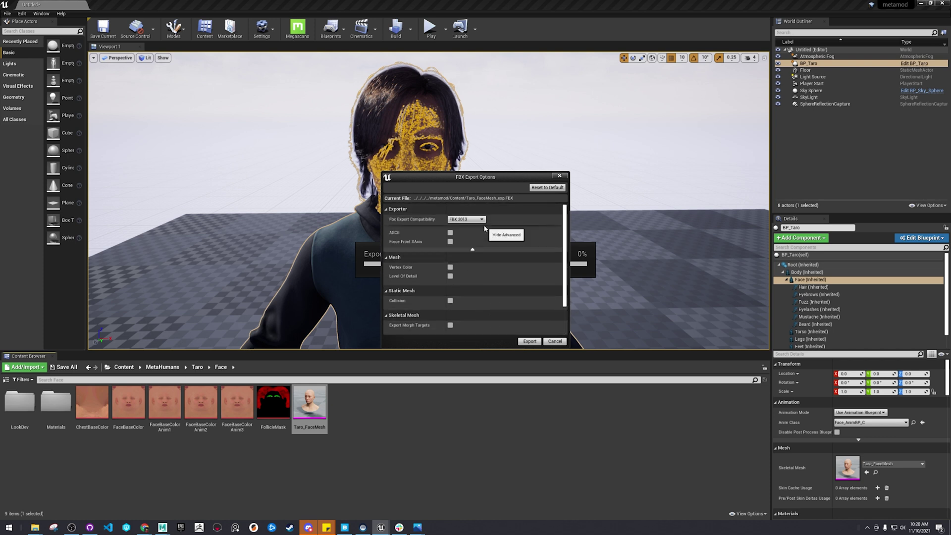
click(528, 341)
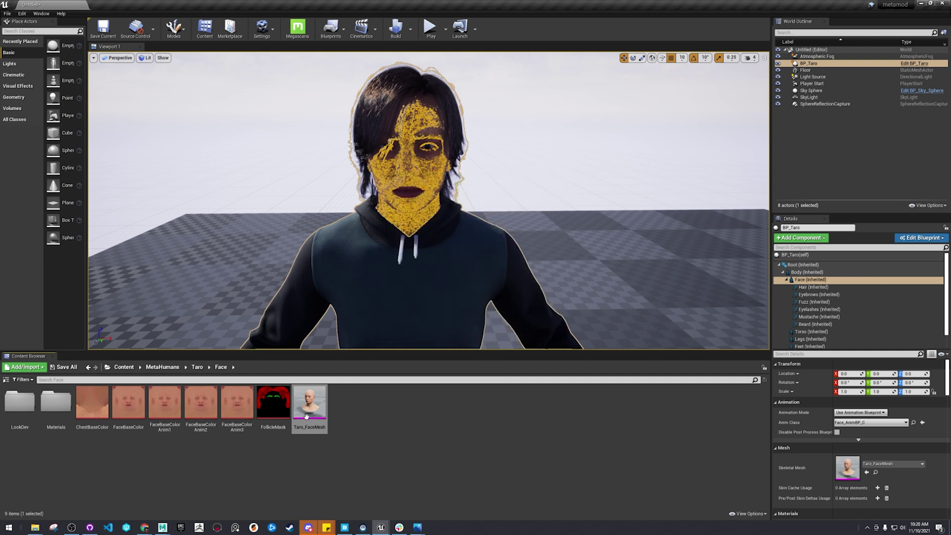
Reopen Taro_FaceMesh, briefly isolate the Element 0 slot to check the head surface, and open its M_HeadSynthesized material.
mouse_move(323, 418)
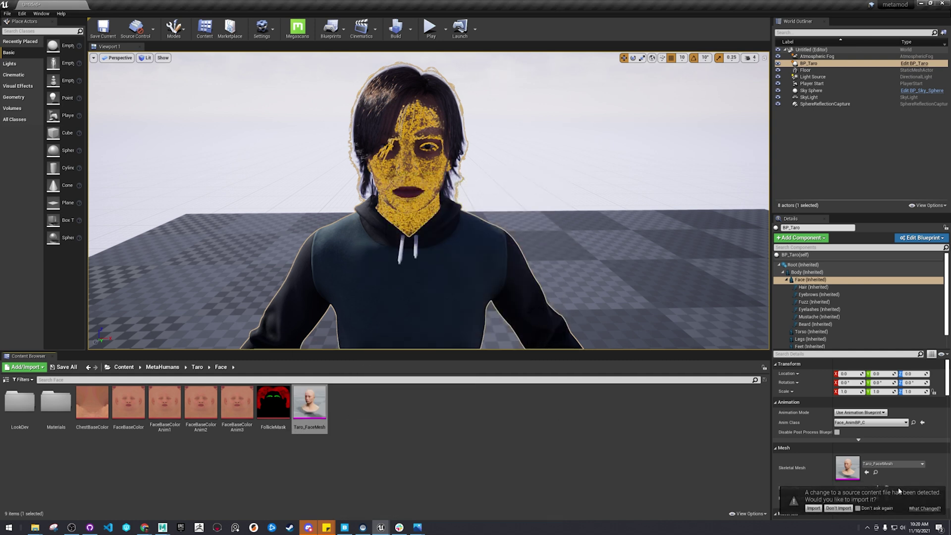
double_click(311, 414)
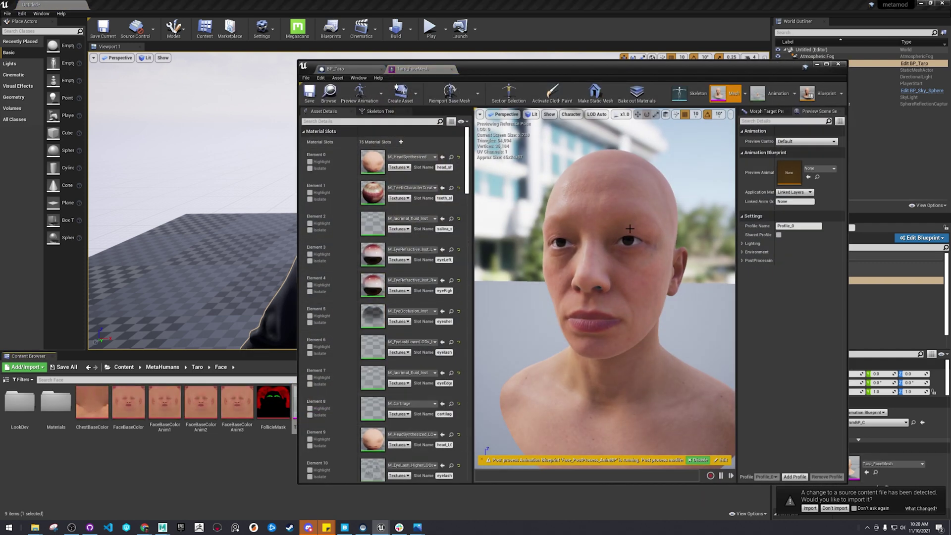
click(619, 277)
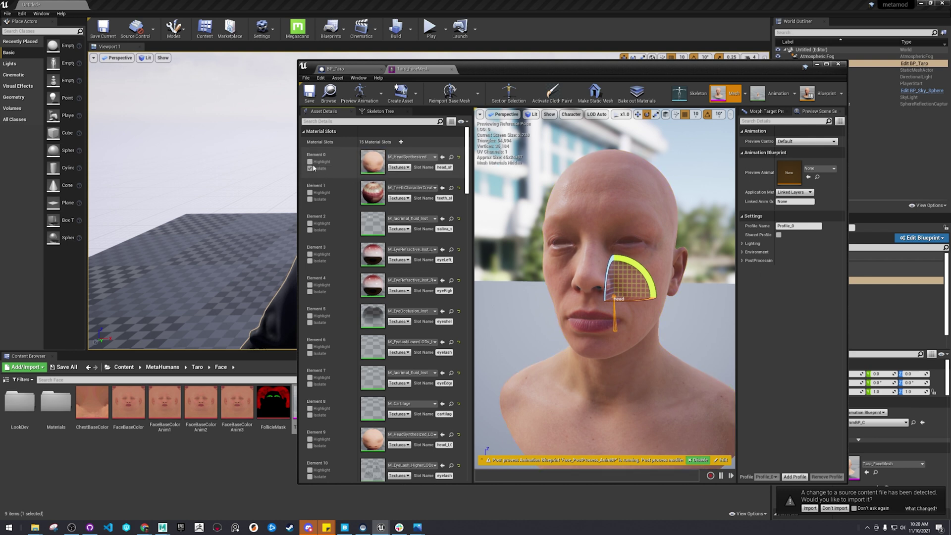
click(310, 168)
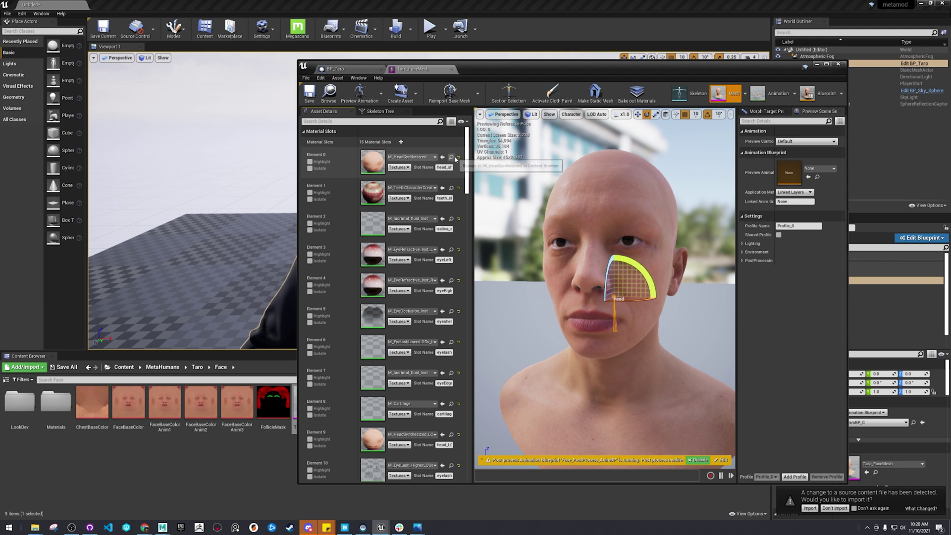
click(452, 157)
double_click(67, 405)
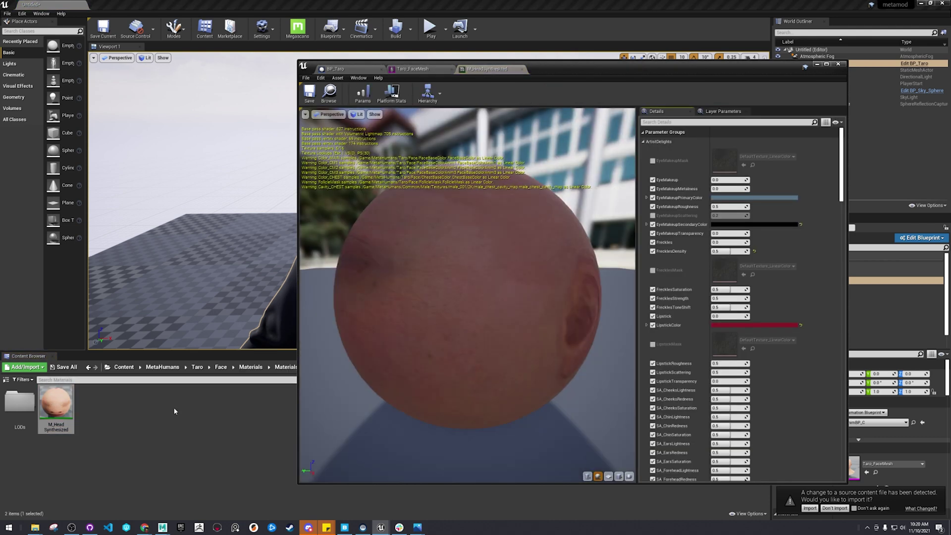
Find the Color_MAIN parameter in the head material's BaseColor group and locate its FaceBaseColor texture in the project.
scroll(689, 303, down, 5)
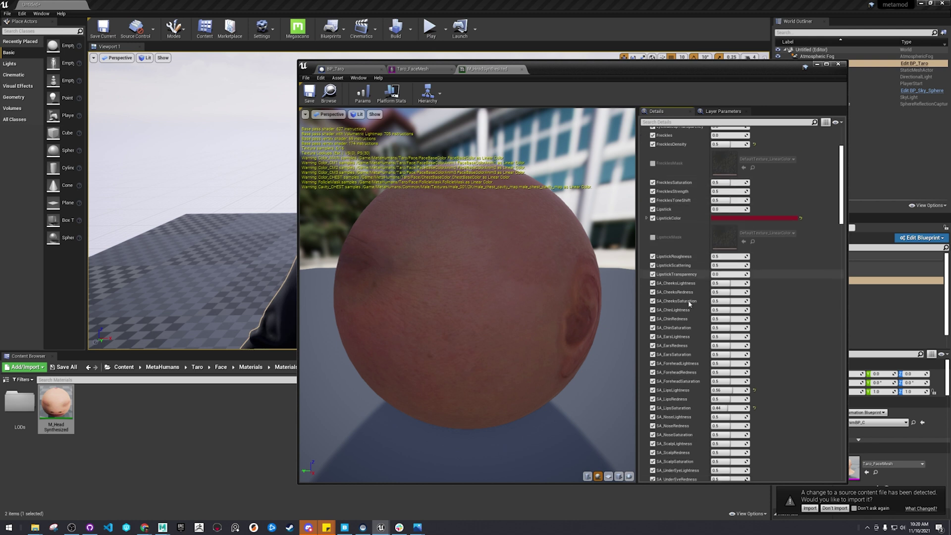
scroll(689, 304, down, 3)
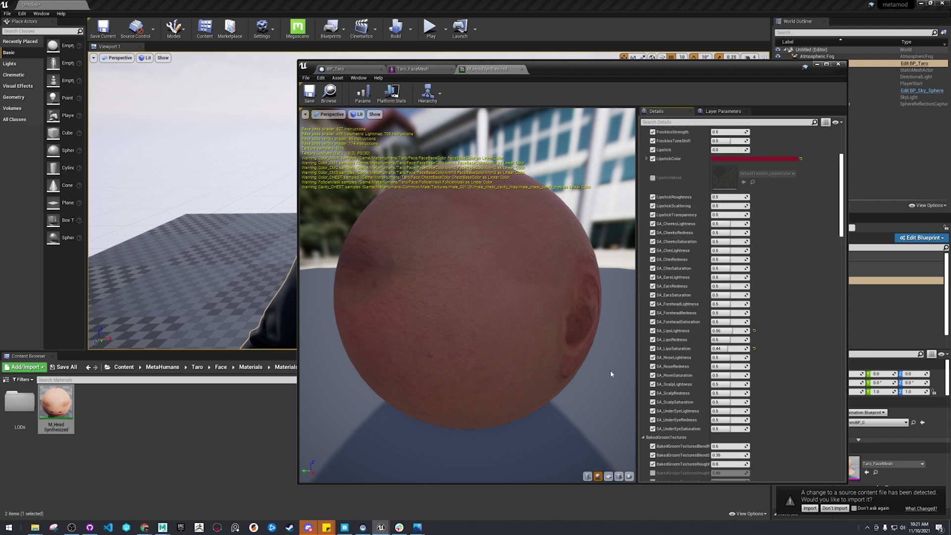
scroll(610, 370, down, 5)
scroll(527, 349, up, 3)
scroll(770, 325, down, 15)
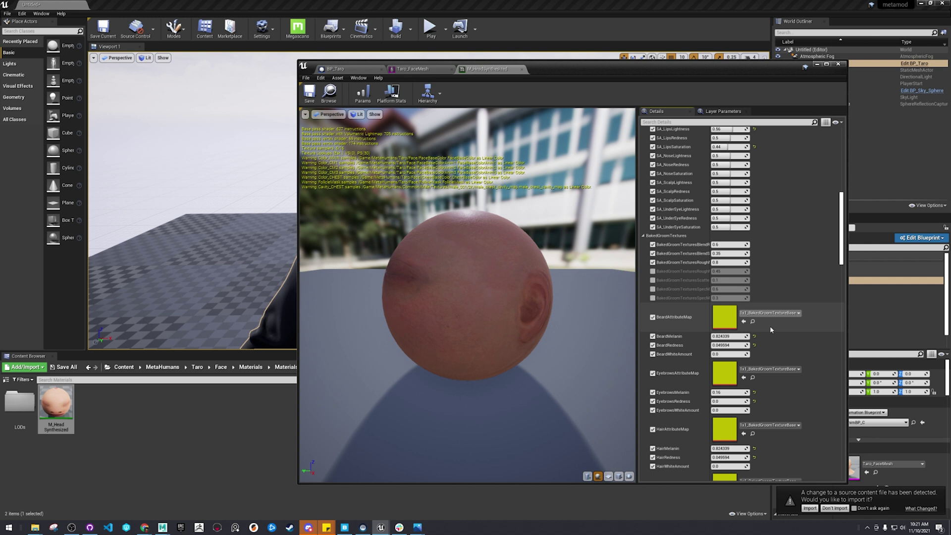
scroll(795, 315, down, 4)
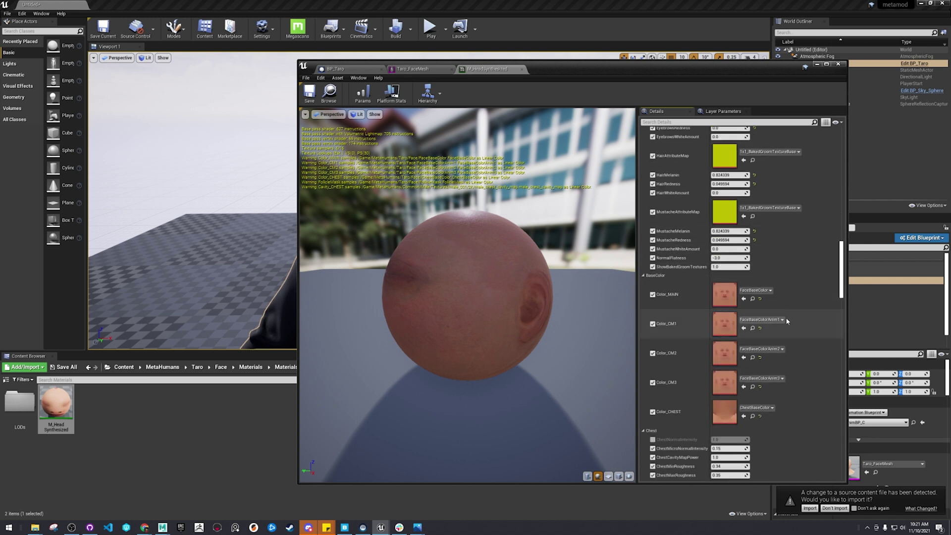
click(653, 295)
click(653, 295)
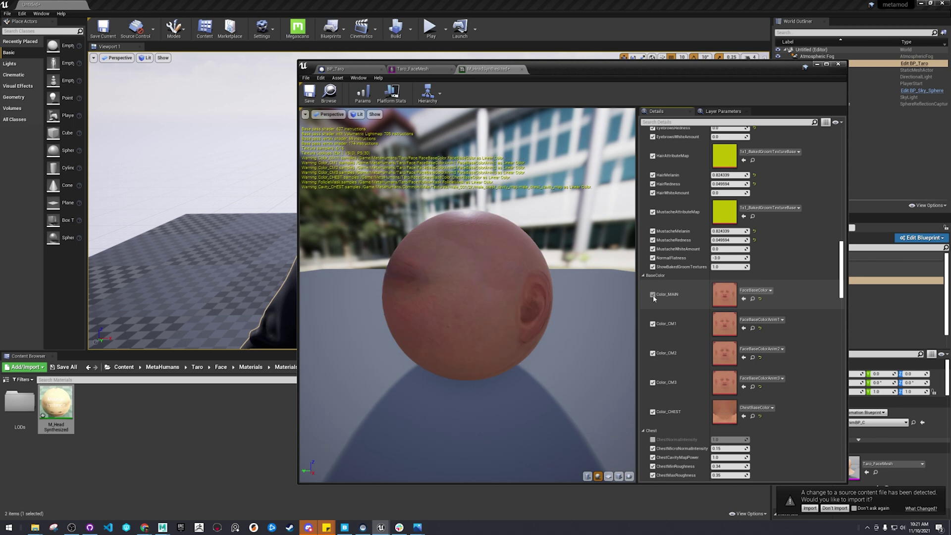
click(753, 298)
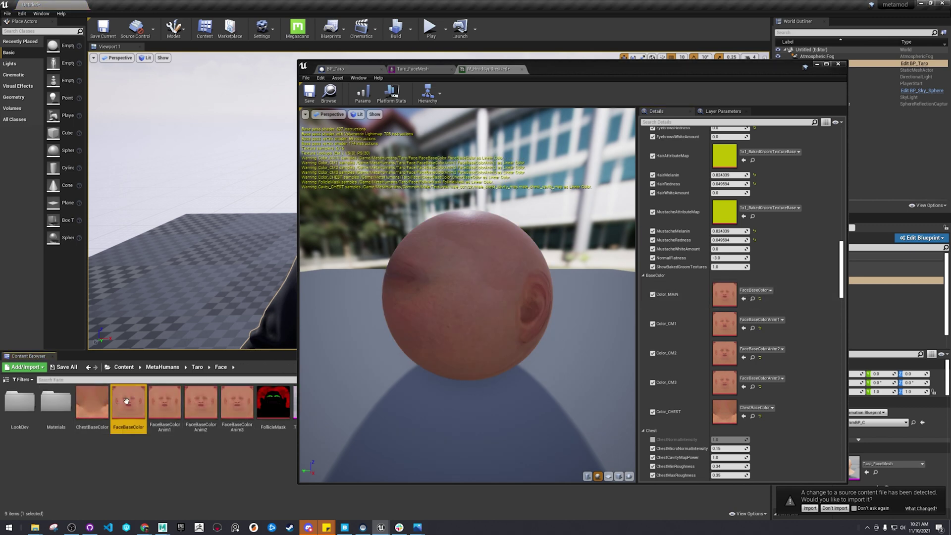
Export the FaceBaseColor texture as the Targa file FaceBaseColor_exp in the project's Content folder.
click(816, 65)
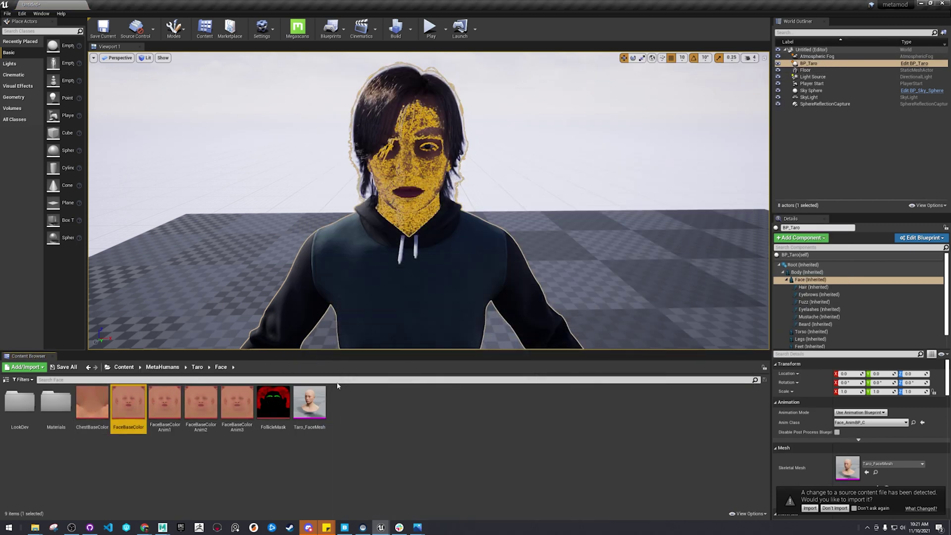
right_click(128, 405)
mouse_move(198, 288)
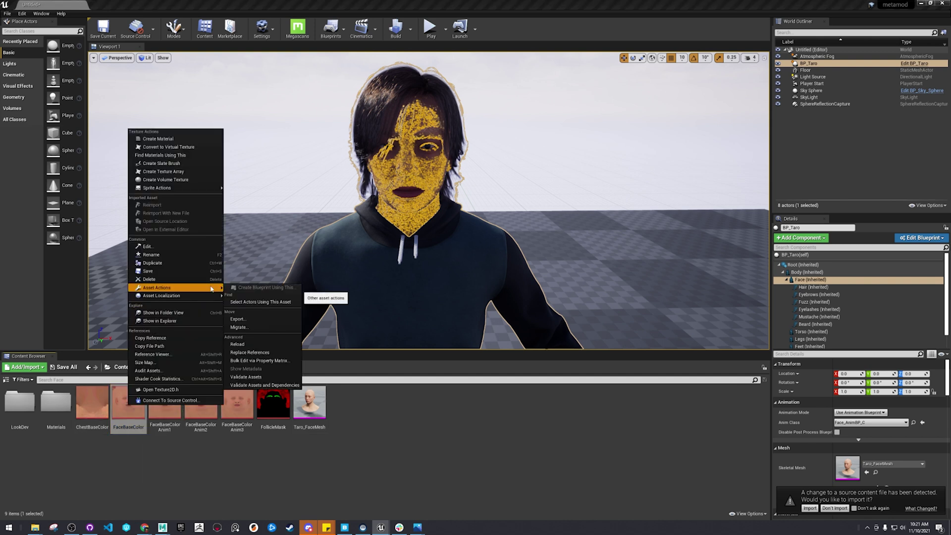
click(284, 319)
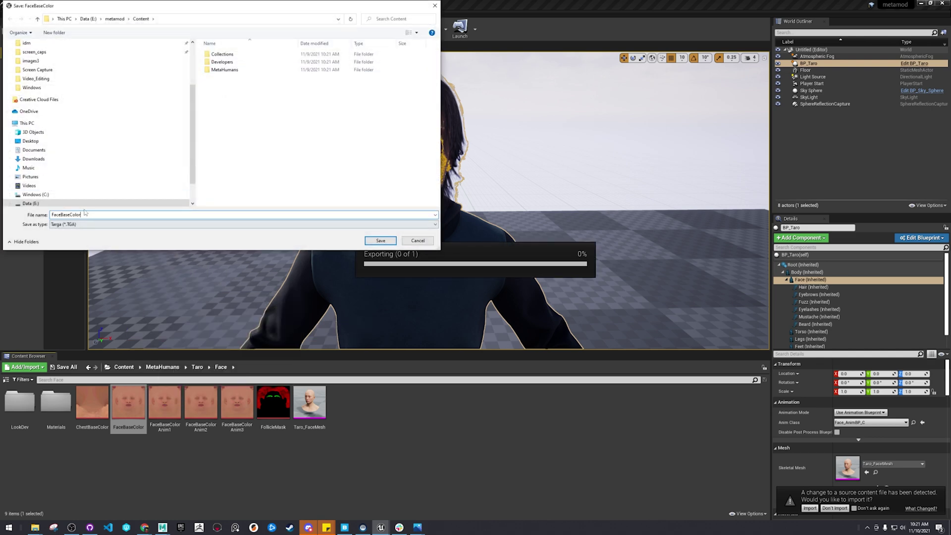
text(_ec)
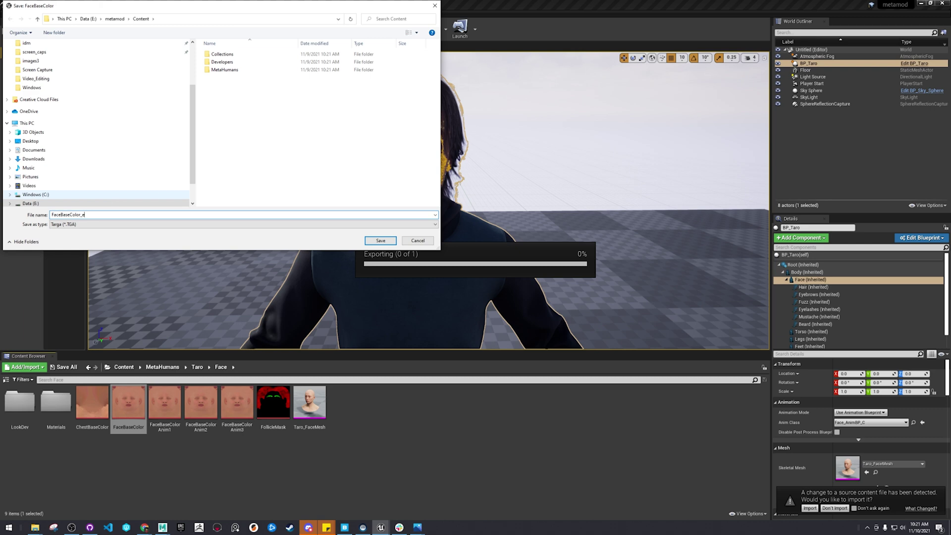
key(Return)
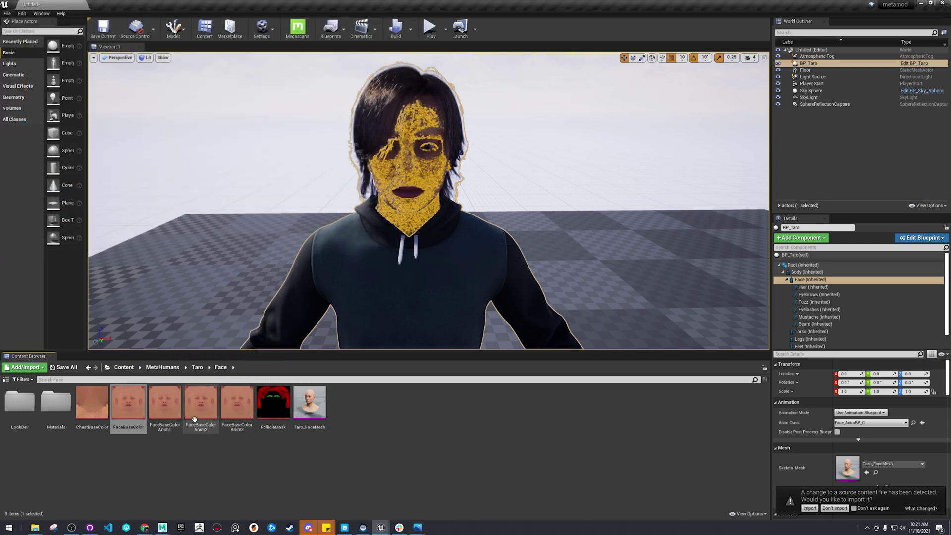
Reopen Taro_FaceMesh, locate the Element 0 slot's M_HeadSynthesized material in the project, and open it.
double_click(309, 404)
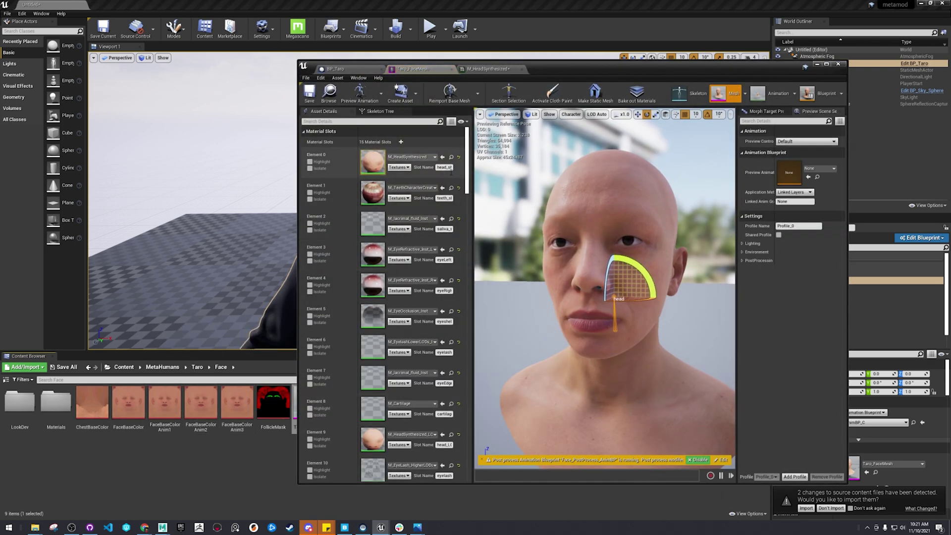
click(452, 157)
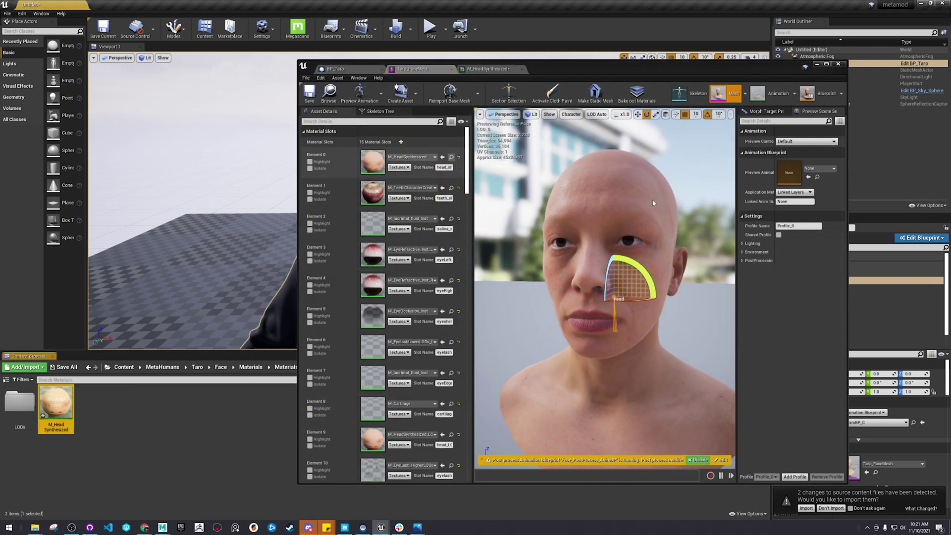
double_click(56, 406)
Examine the base color, normal, roughness and cavity texture parameters of the head material, and return to the main editor.
scroll(745, 320, down, 1)
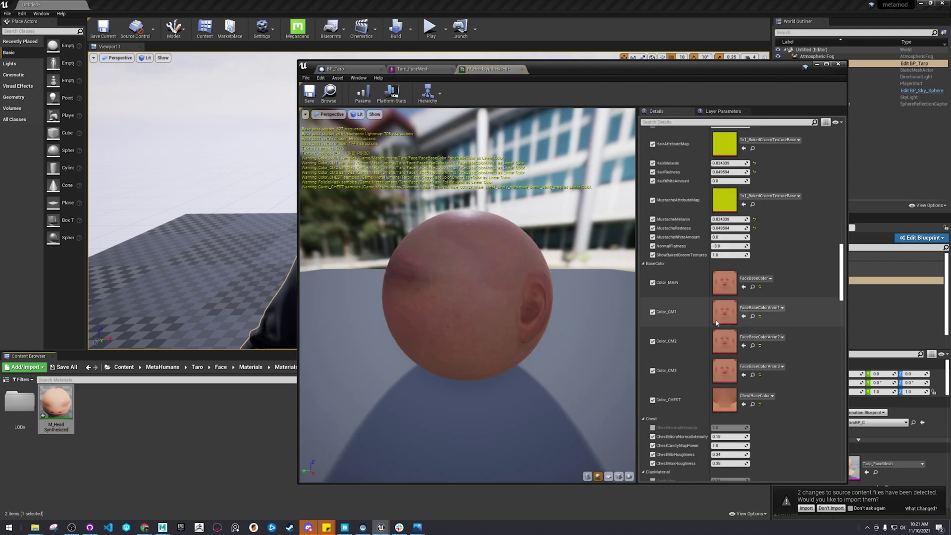
click(781, 308)
click(781, 308)
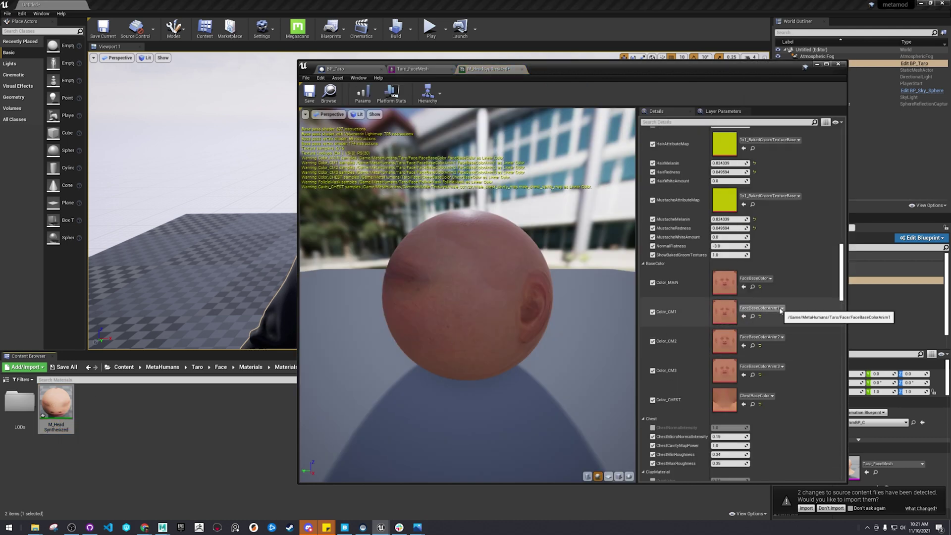
scroll(800, 346, down, 3)
scroll(788, 351, down, 15)
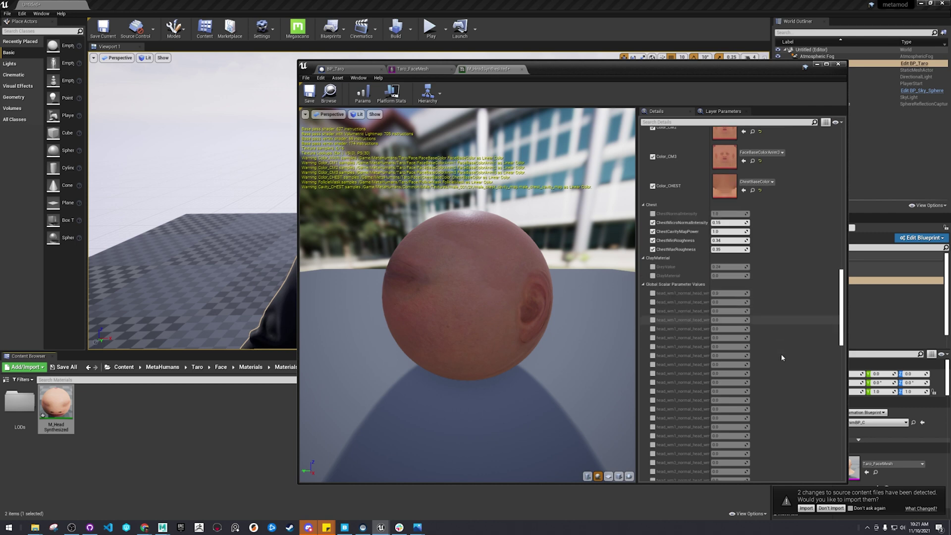
scroll(782, 348, down, 8)
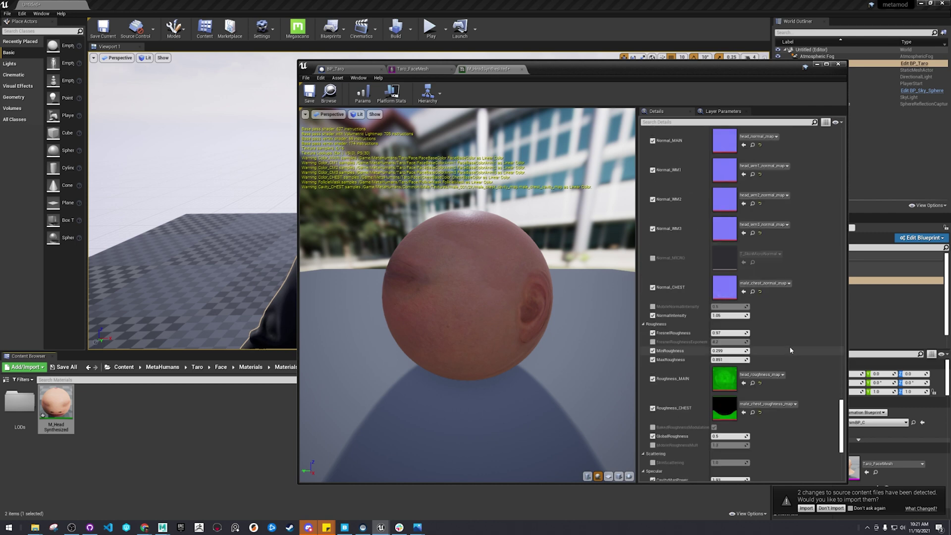
scroll(790, 349, down, 5)
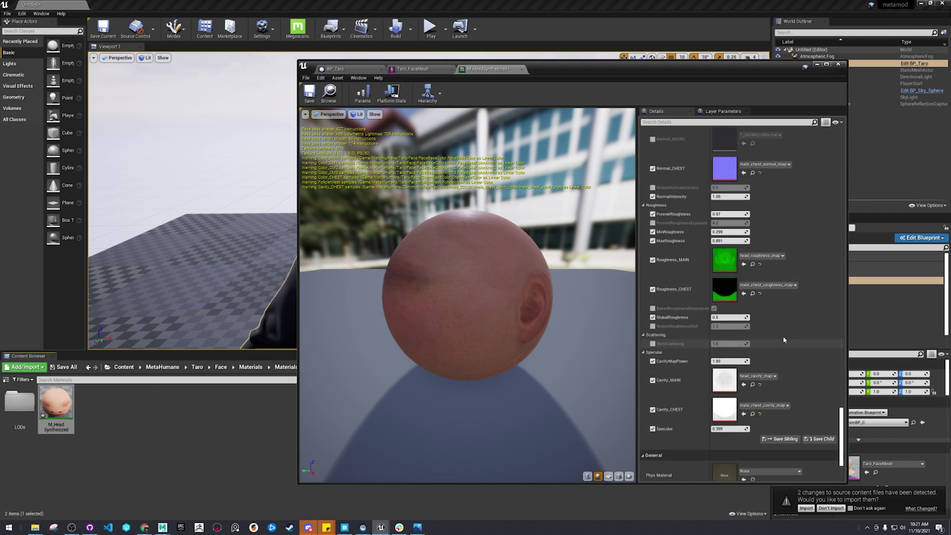
click(411, 69)
click(816, 65)
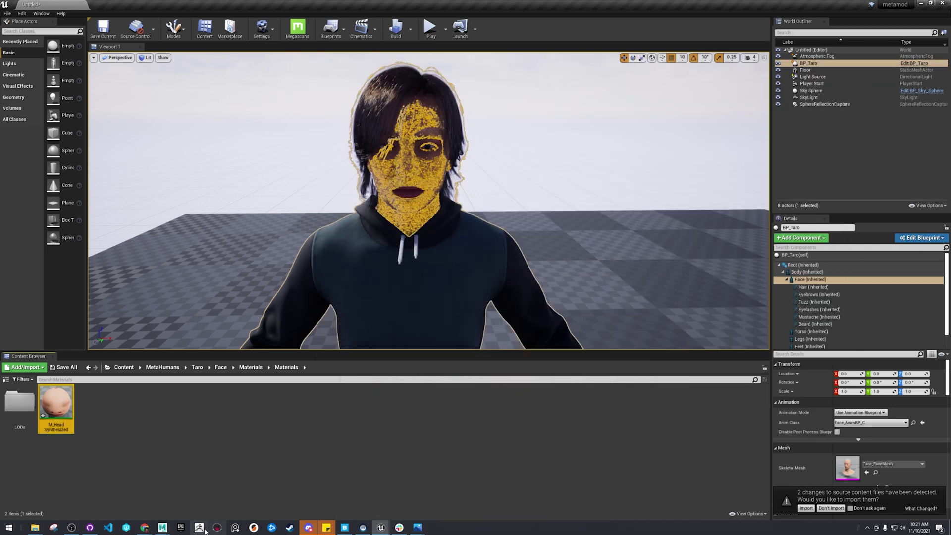
Switch to Maya, select the head mesh in the Taro_full_rig scene, and examine its UV layout in the UV Editor.
mouse_move(166, 527)
click(161, 495)
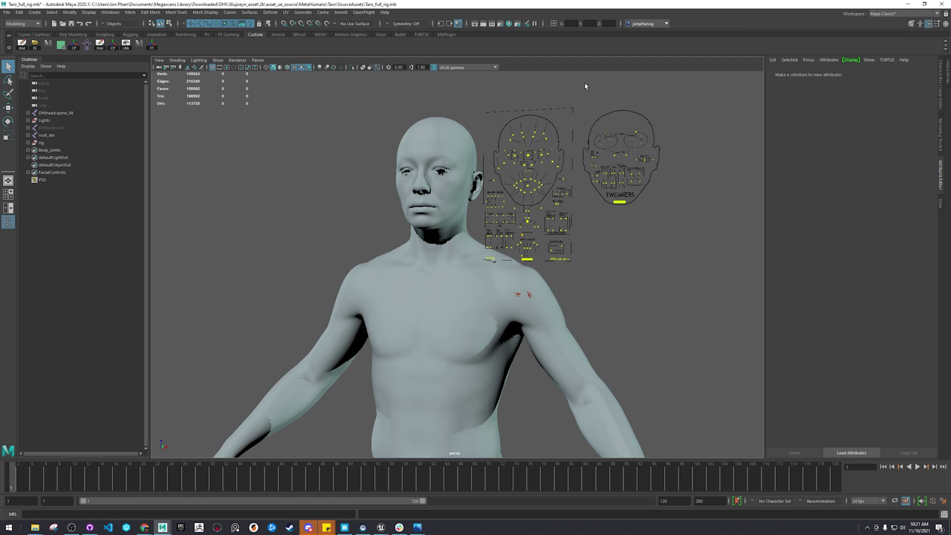
click(432, 249)
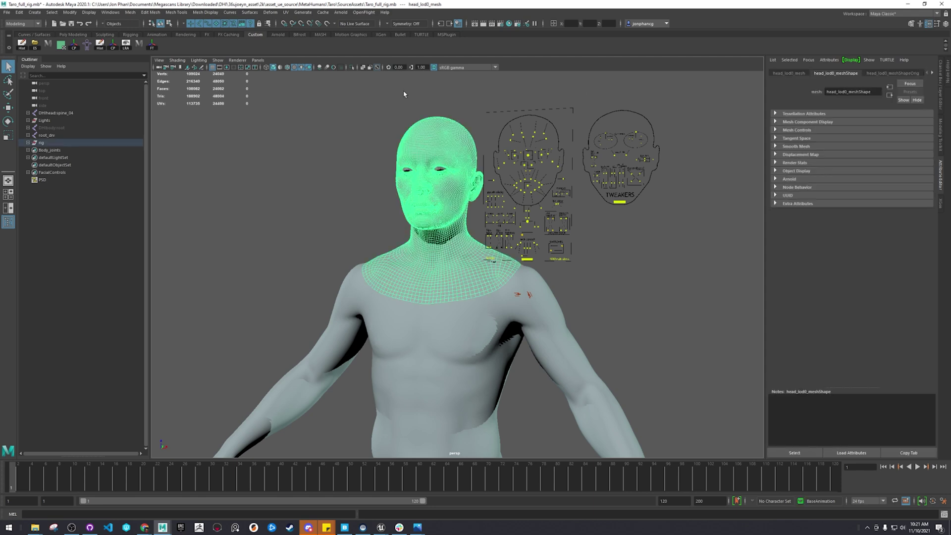
click(286, 12)
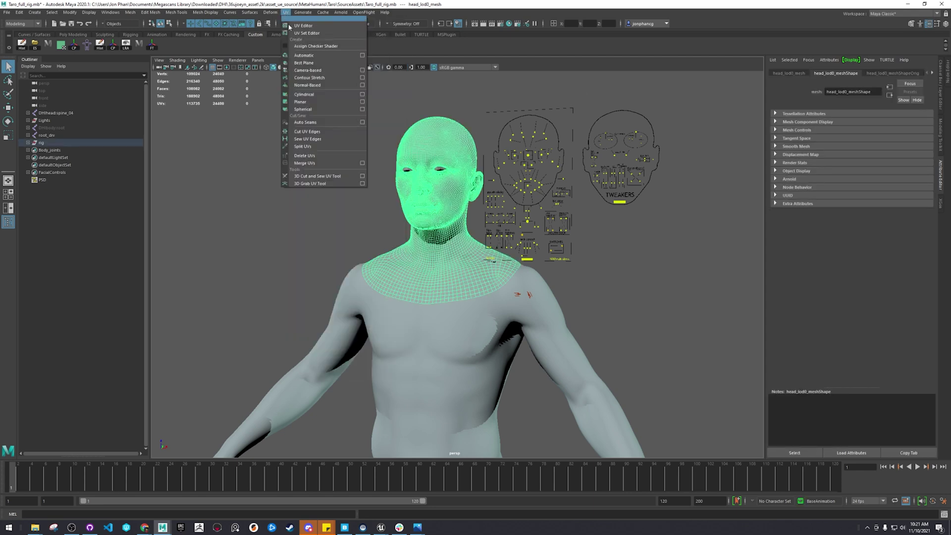
key(Escape)
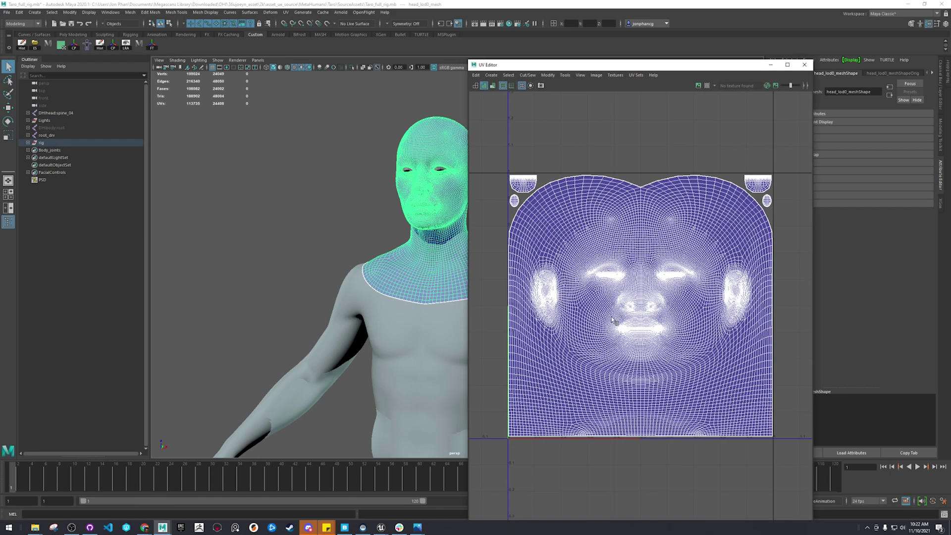
click(919, 23)
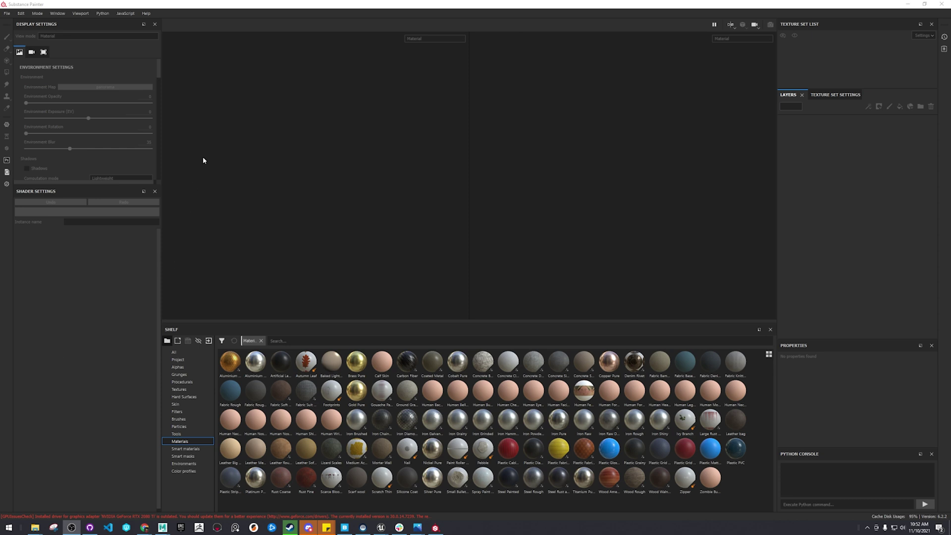
Start a new Substance Painter project with Taro_FaceMesh_exp.FBX from E:\metamod\Content and add FaceBaseColor_exp.TGA to its imported maps.
click(7, 13)
click(16, 21)
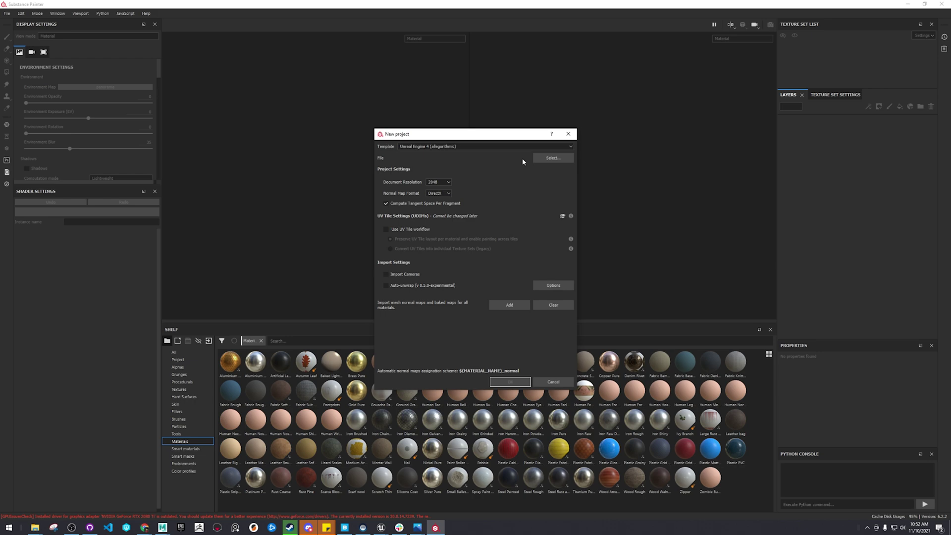
click(552, 157)
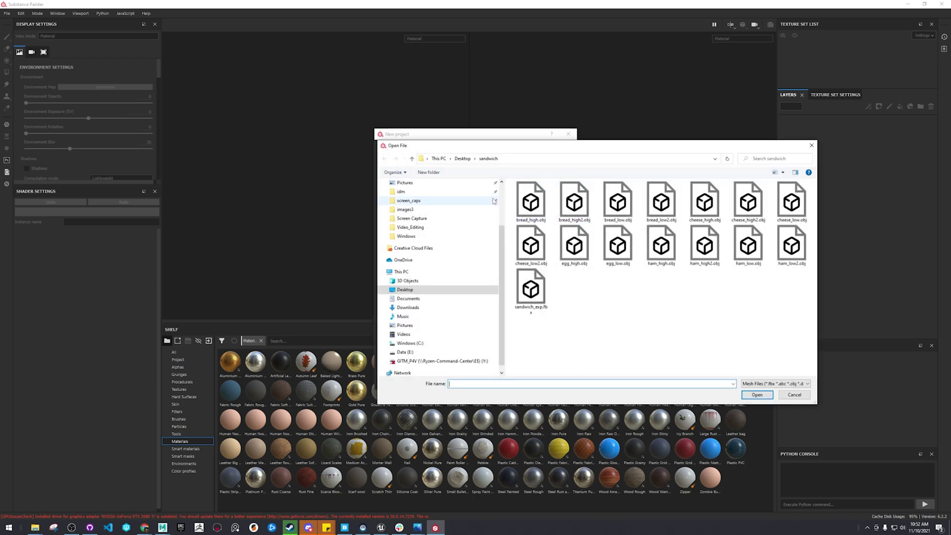
click(546, 158)
text(E:\metamod\Content)
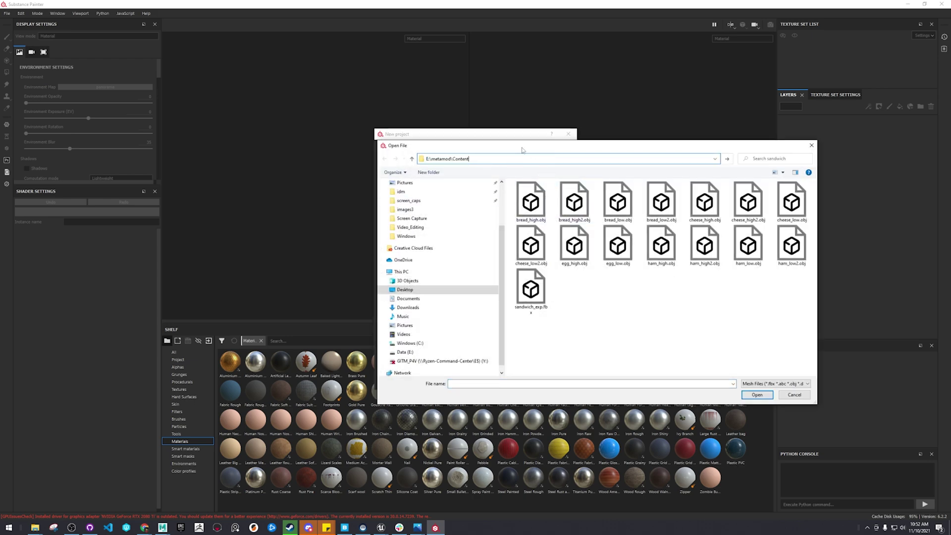
key(Return)
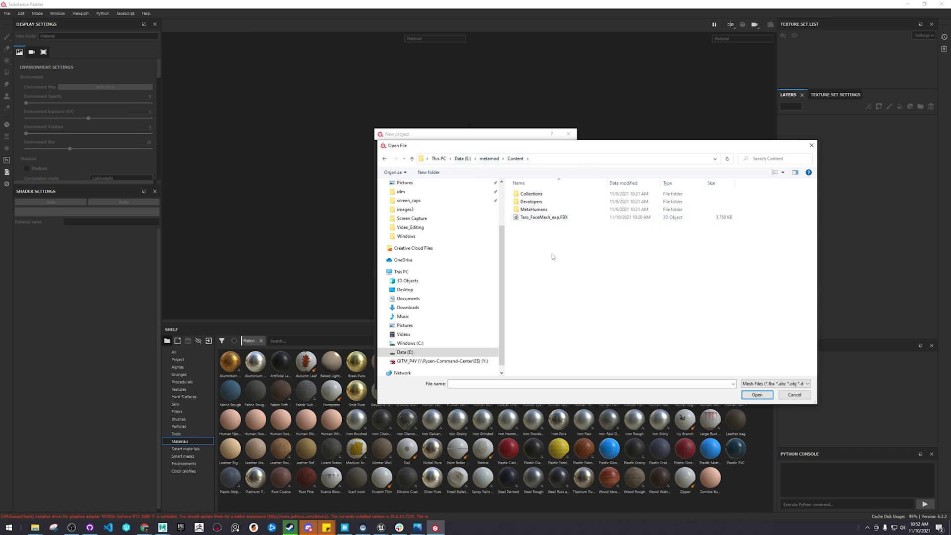
double_click(545, 217)
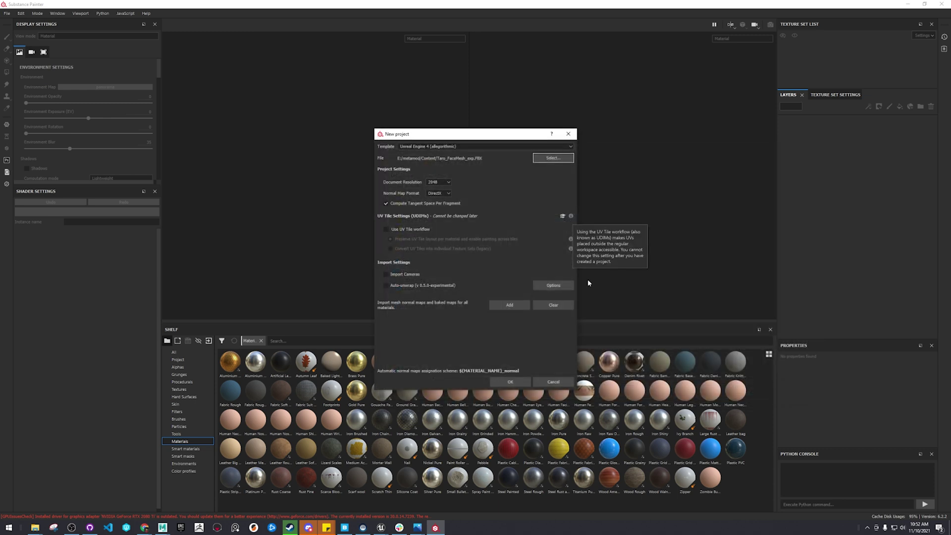
click(497, 306)
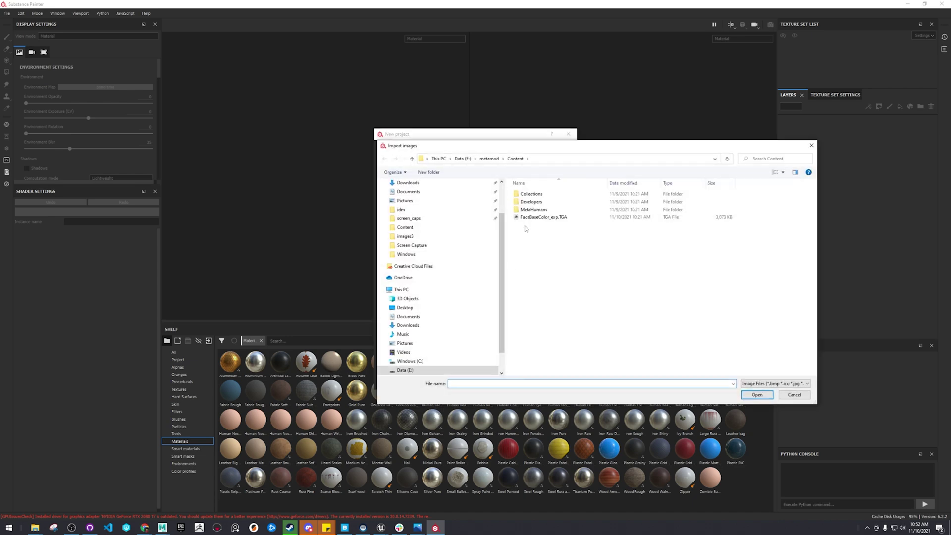
double_click(583, 219)
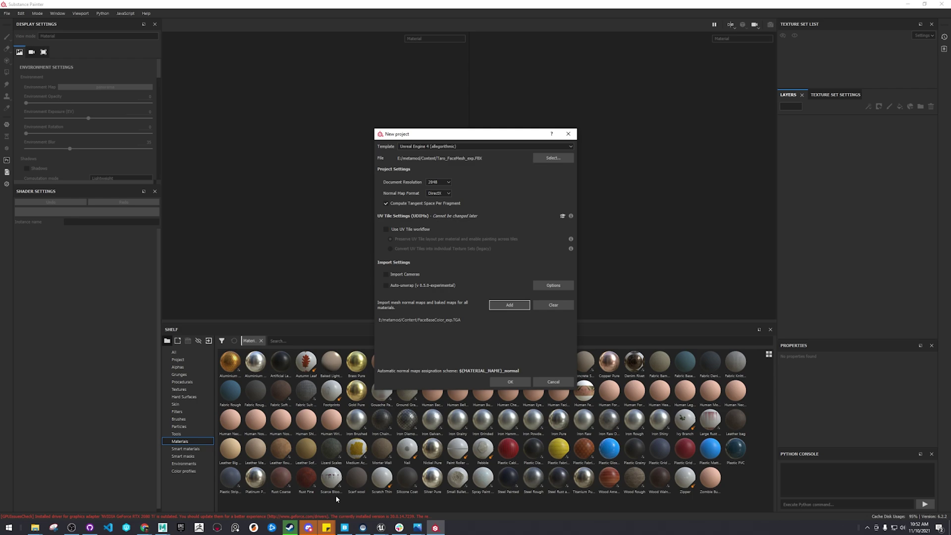
Switch back to Unreal Engine and locate the head material's Normal_MAIN texture, head_normal_map, in the project.
mouse_move(381, 527)
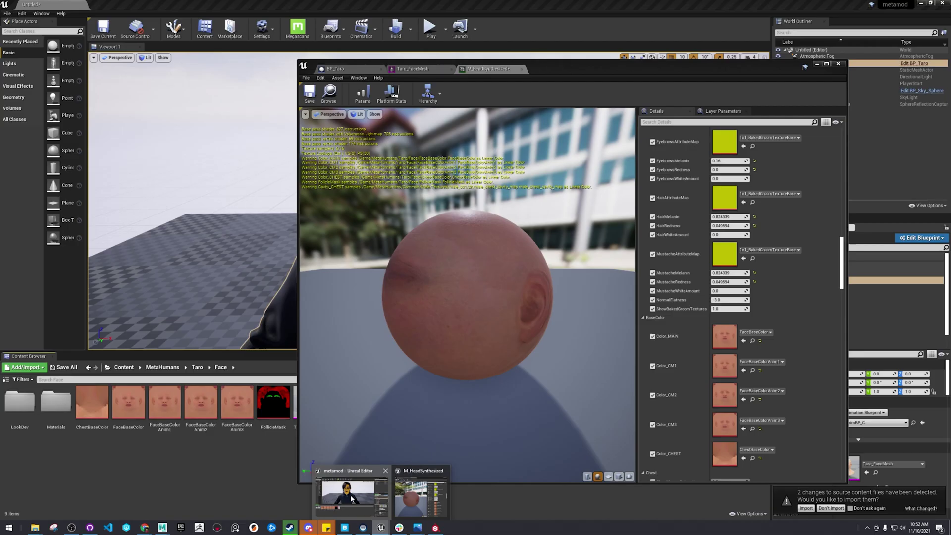
click(351, 498)
scroll(749, 284, down, 12)
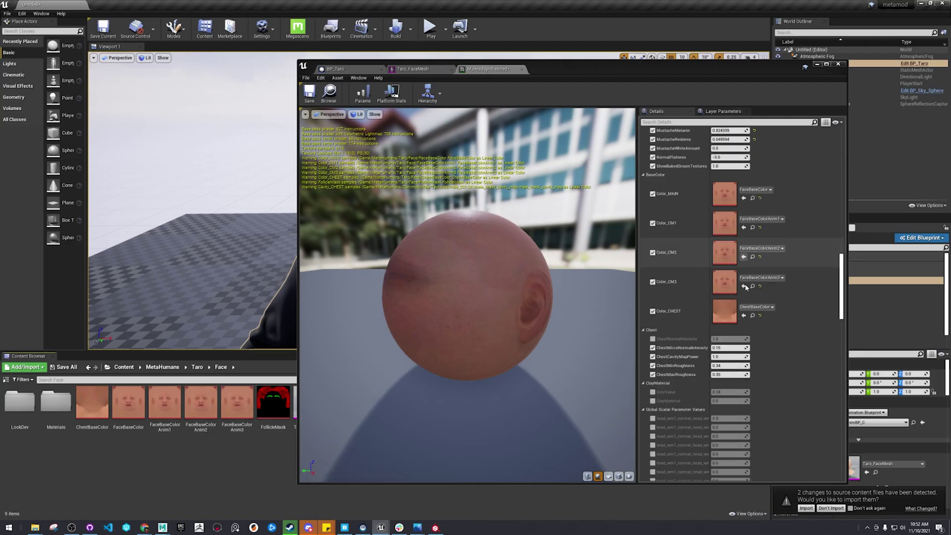
scroll(749, 284, down, 15)
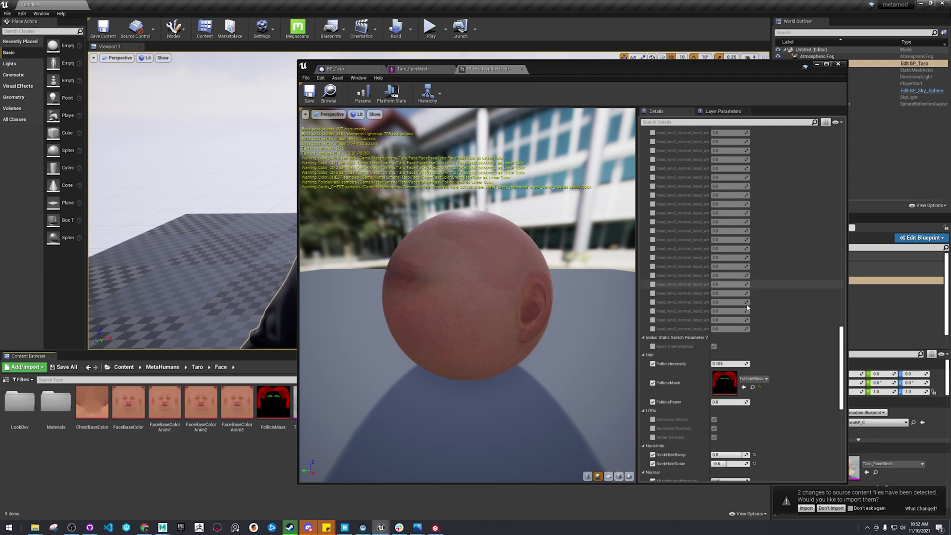
click(752, 335)
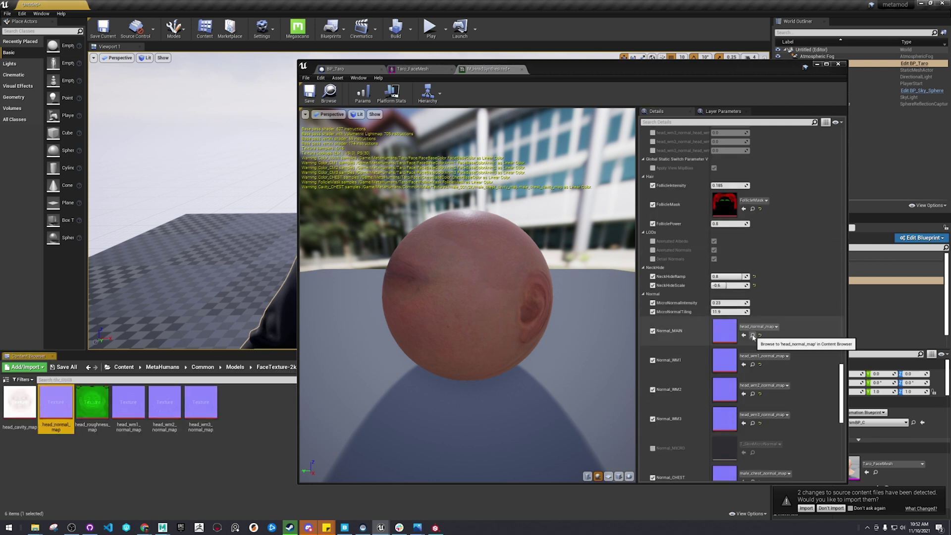
Export the head_normal_map texture as a Targa file to the project's Content folder and dismiss the message log.
right_click(54, 405)
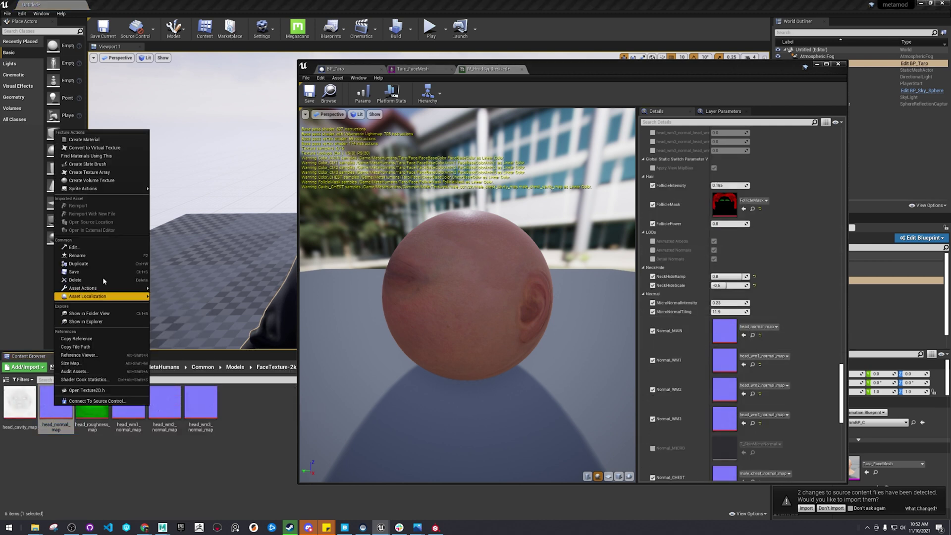
mouse_move(99, 287)
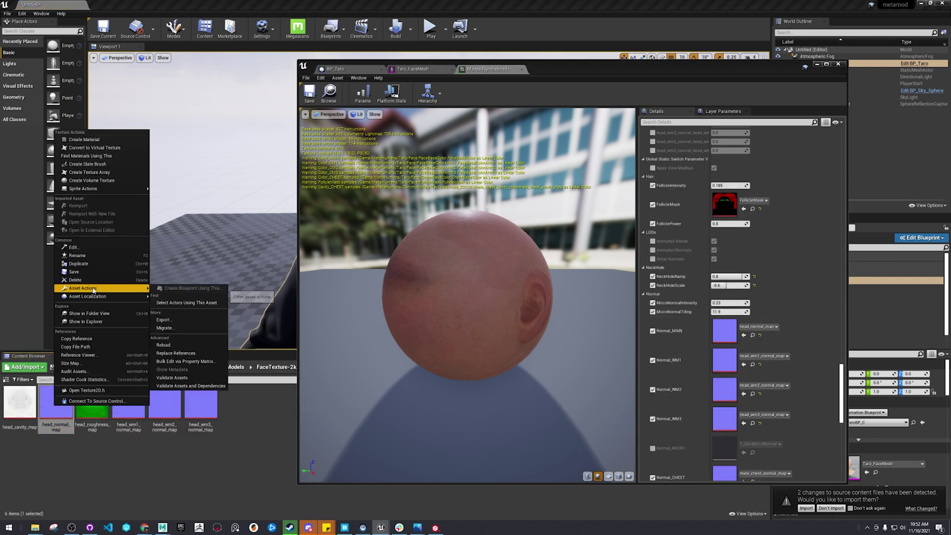
click(196, 319)
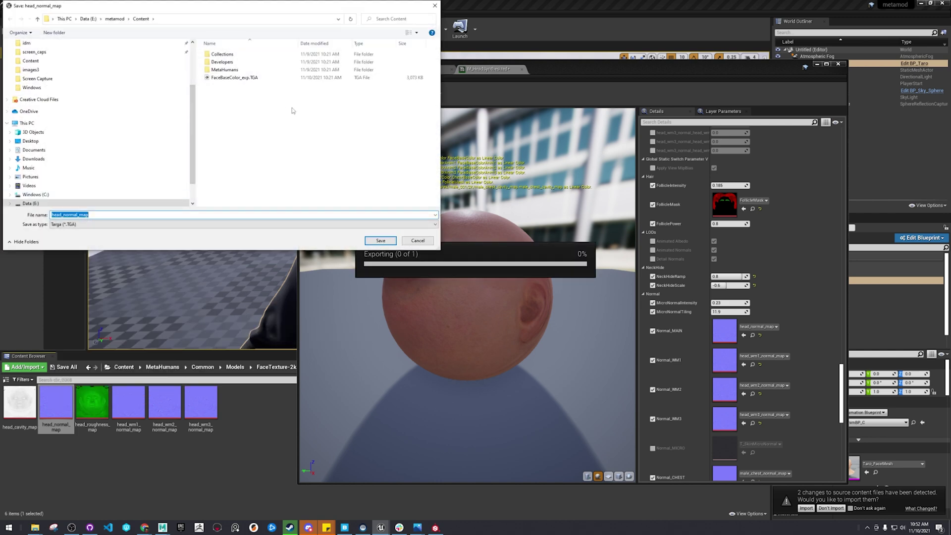
click(380, 241)
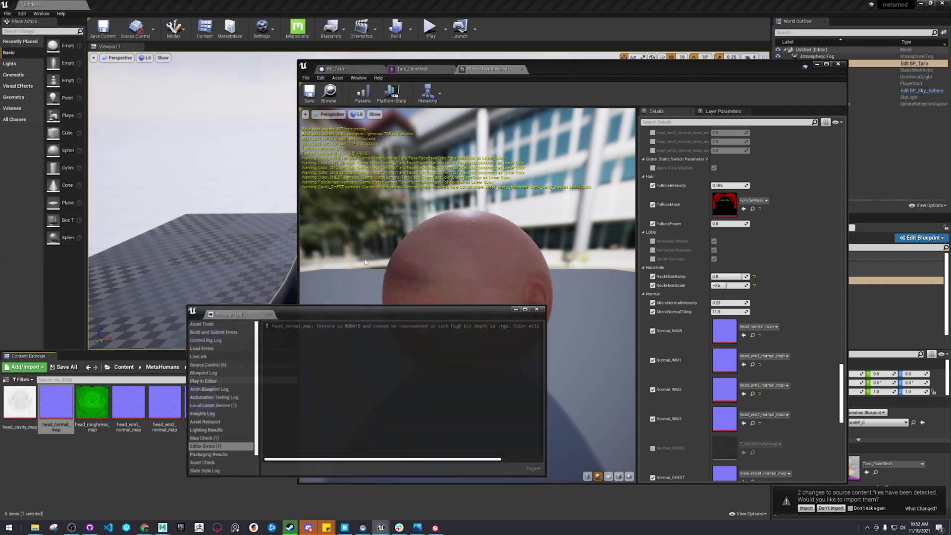
click(537, 309)
Export the head_roughness_map texture as a Targa file to the project's Content folder.
click(33, 415)
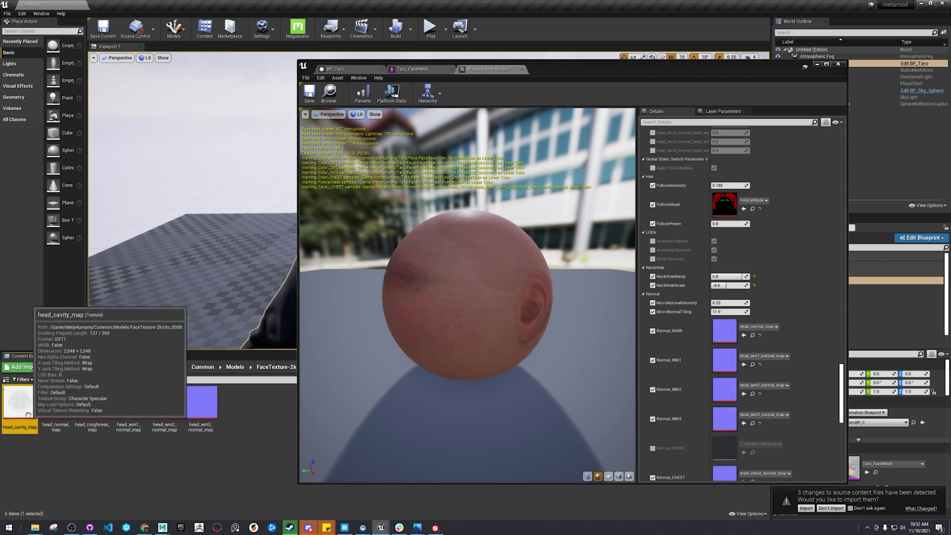
click(94, 396)
right_click(95, 397)
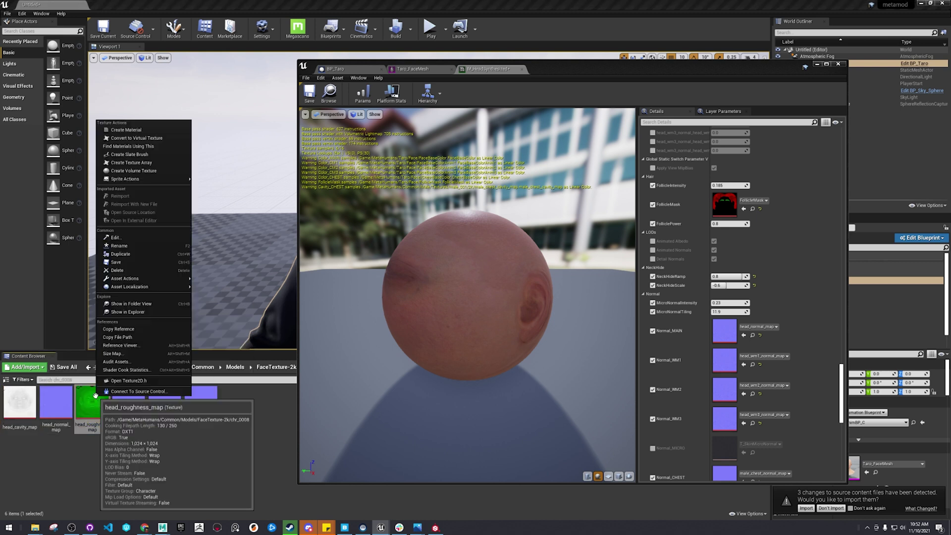
mouse_move(160, 284)
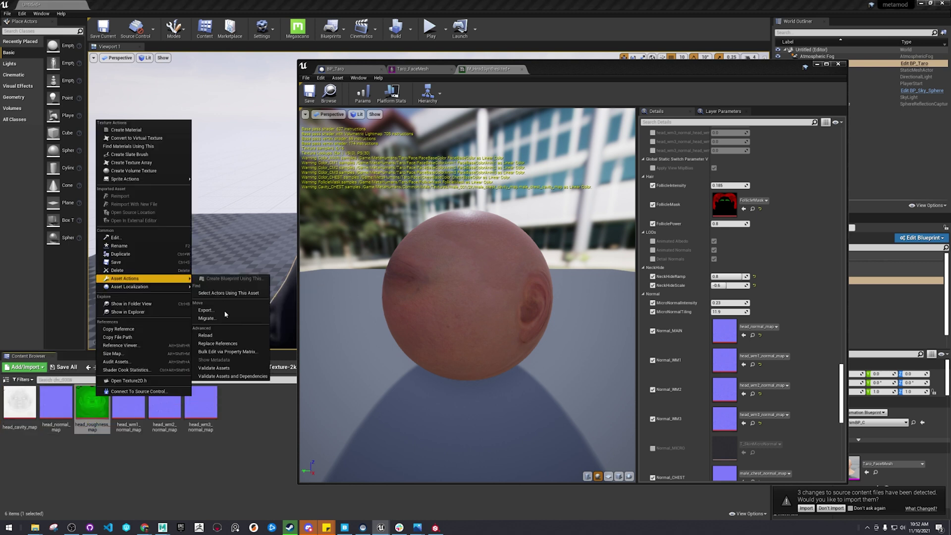
click(227, 313)
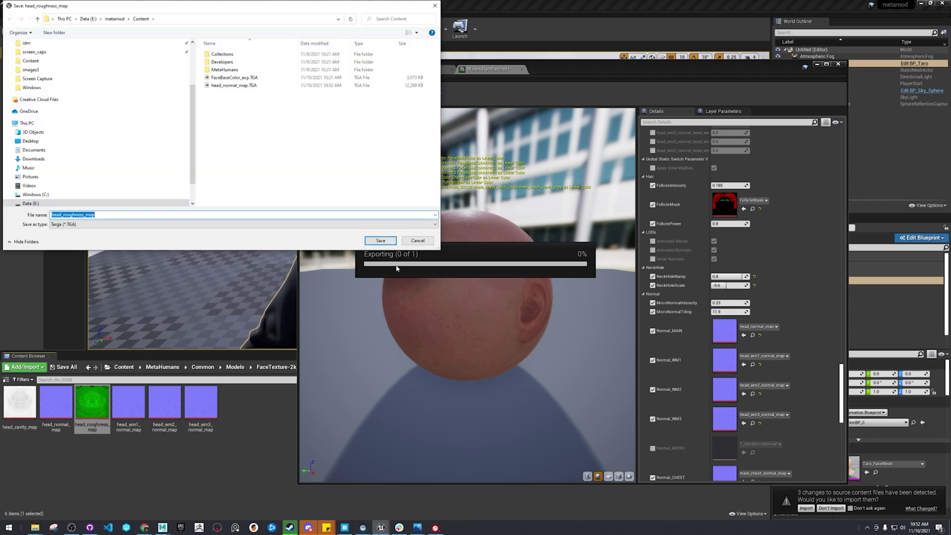
click(380, 240)
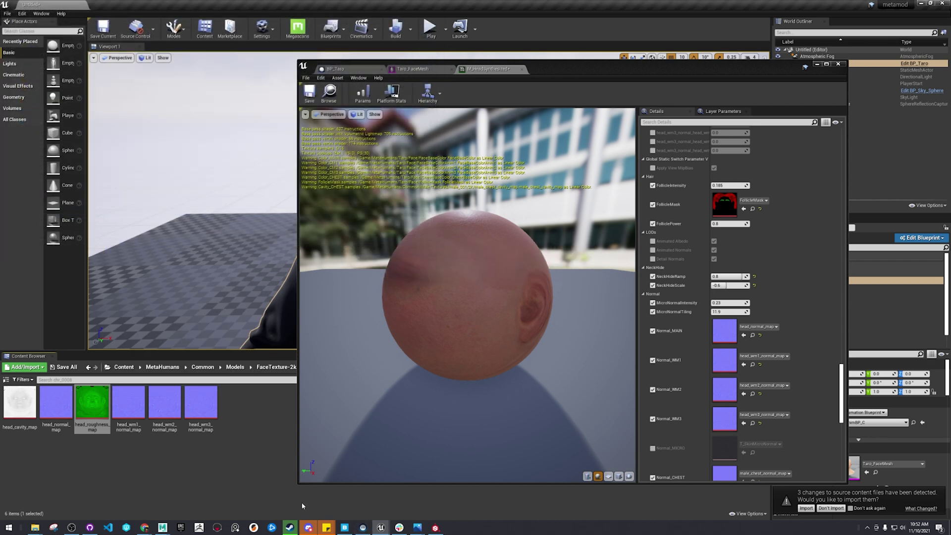
Launch Photoshop and open head_roughness_map.TGA from E:\metamod\Content.
key(super)
text(photo)
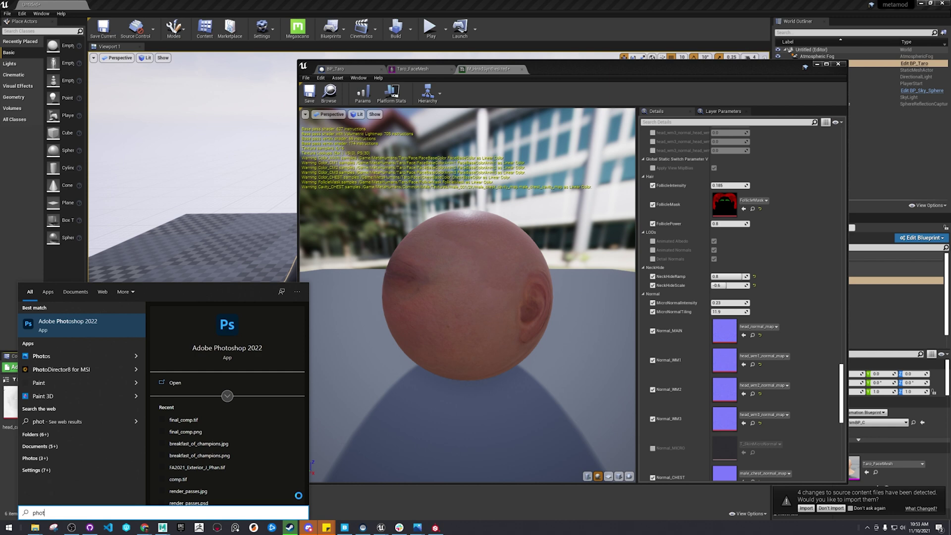
key(Return)
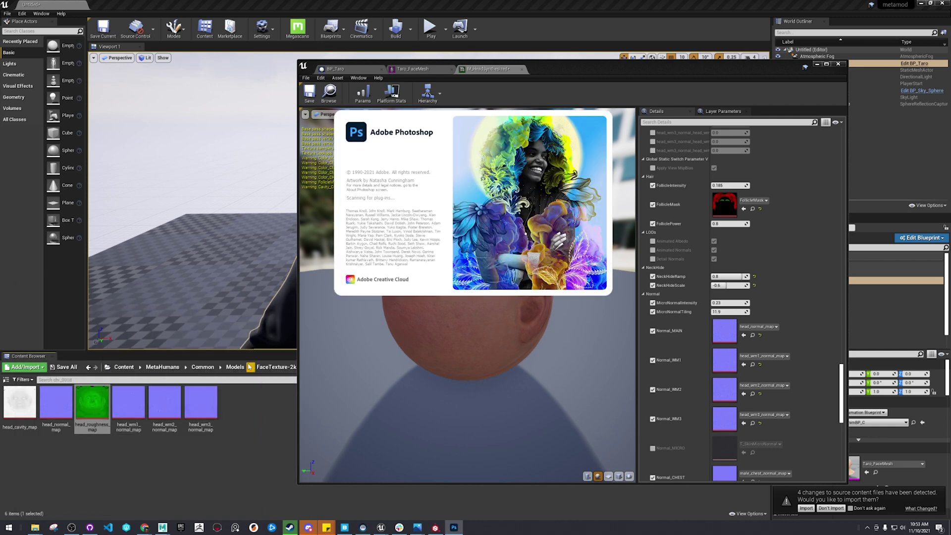
mouse_move(97, 406)
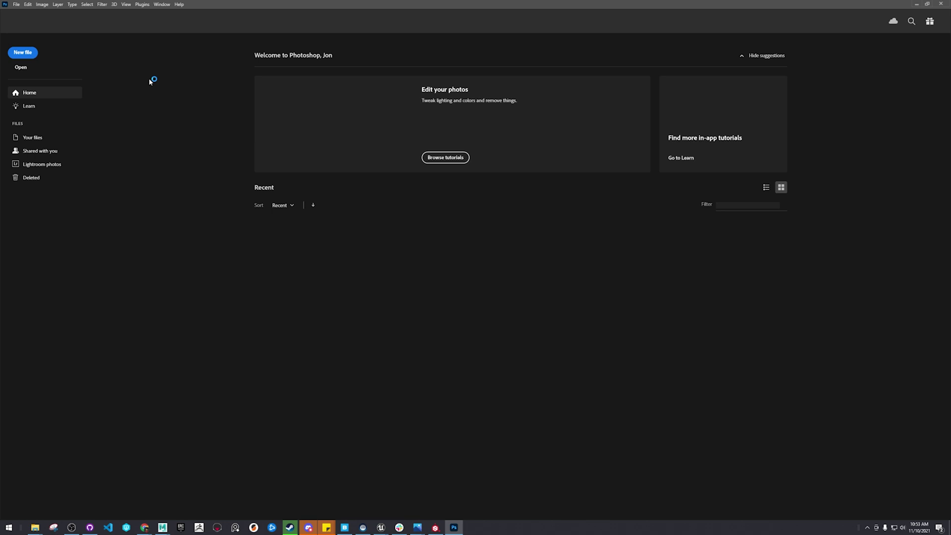
click(16, 4)
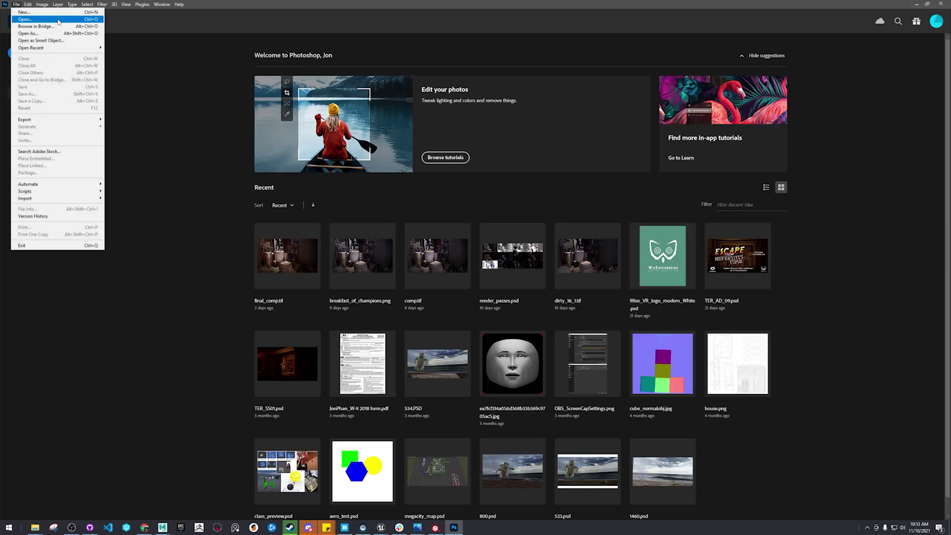
click(27, 19)
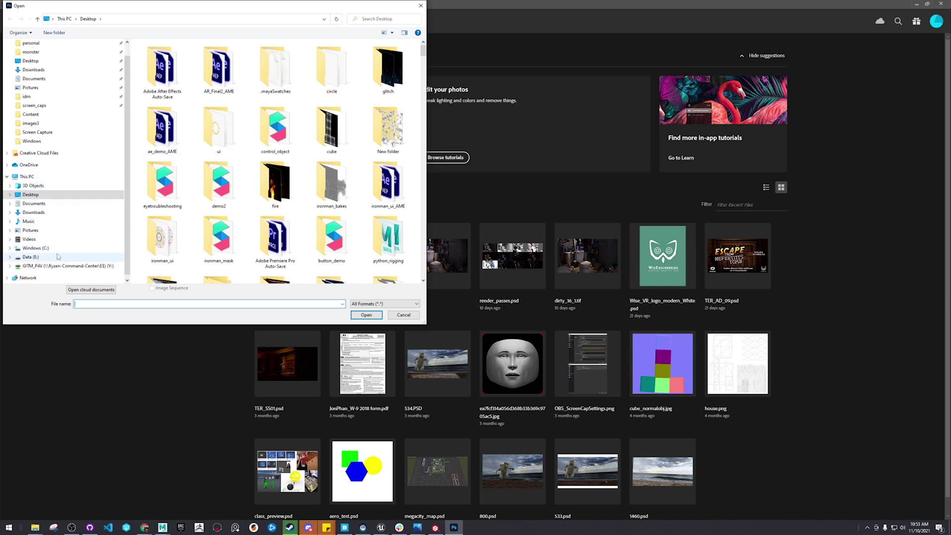
click(161, 20)
text(E:\metamod\Content)
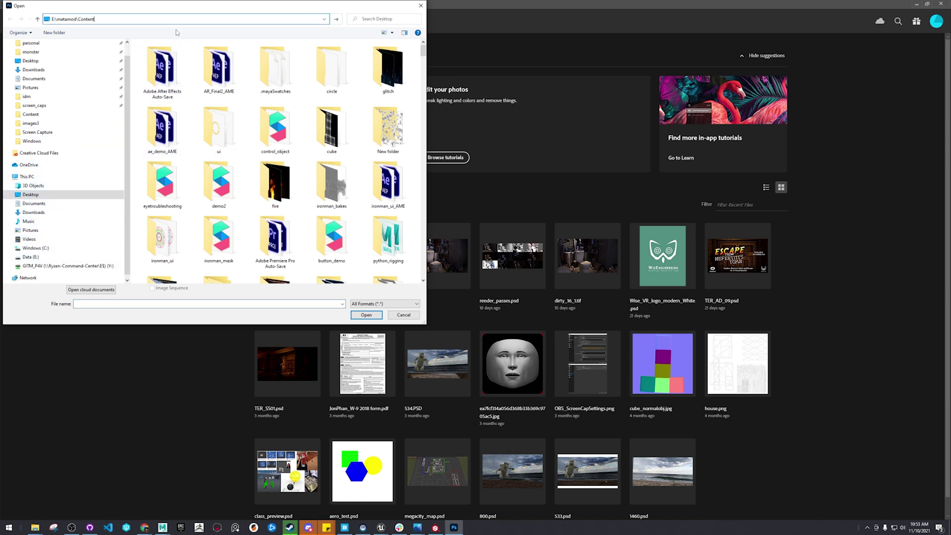
key(Return)
click(194, 93)
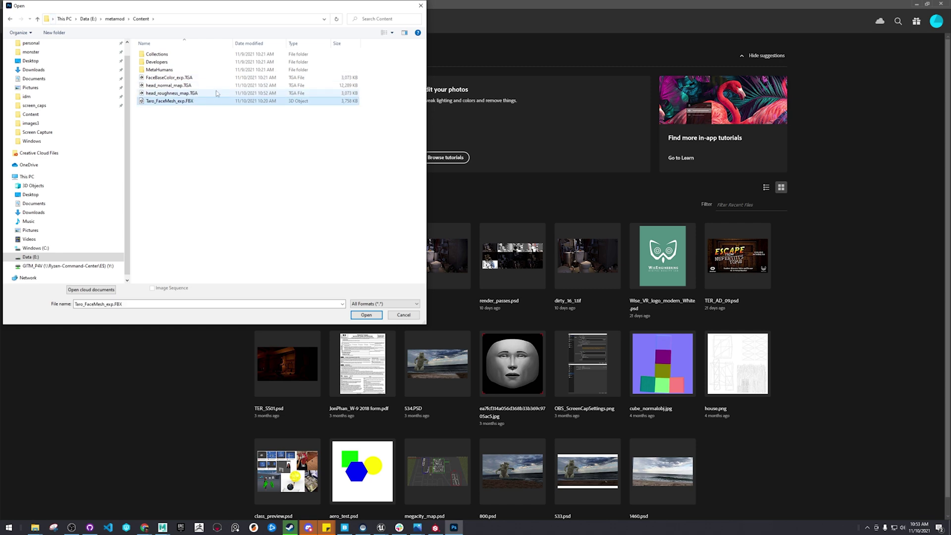
double_click(221, 94)
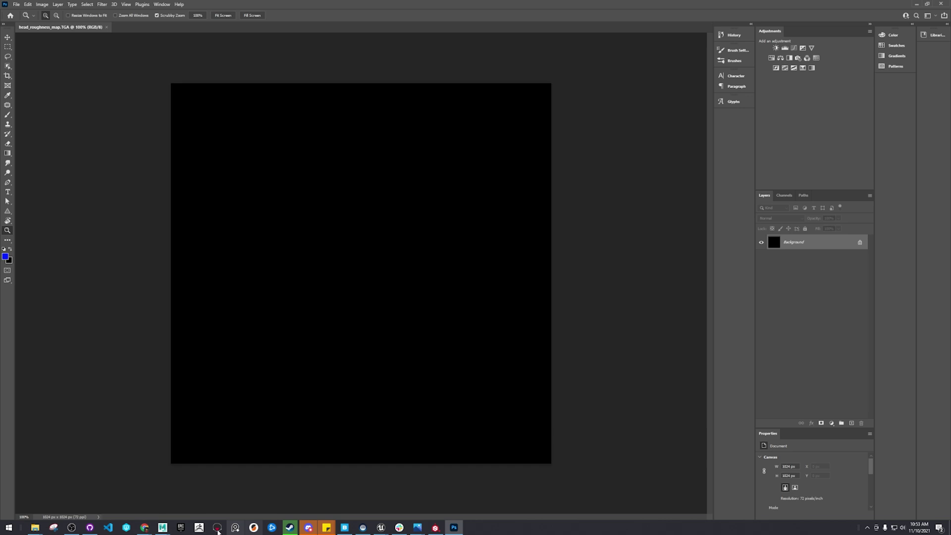
Switch back to Unreal Engine, open the head_roughness_map texture, and display only its green channel.
mouse_move(148, 530)
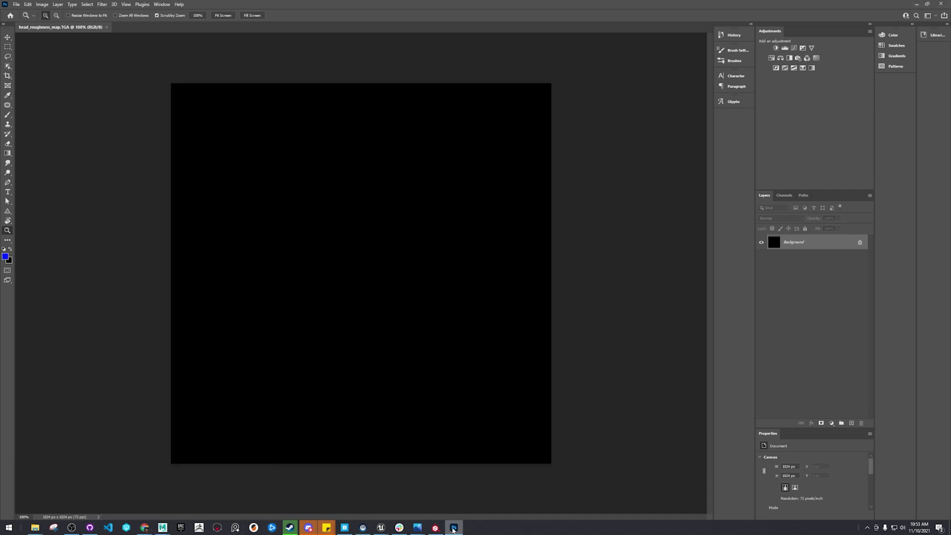
mouse_move(438, 529)
mouse_move(381, 527)
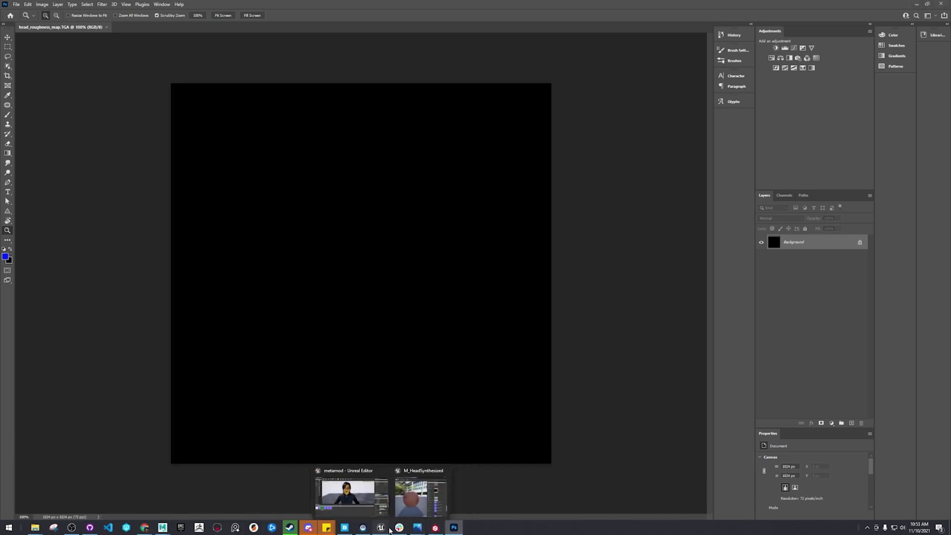
click(369, 505)
double_click(92, 402)
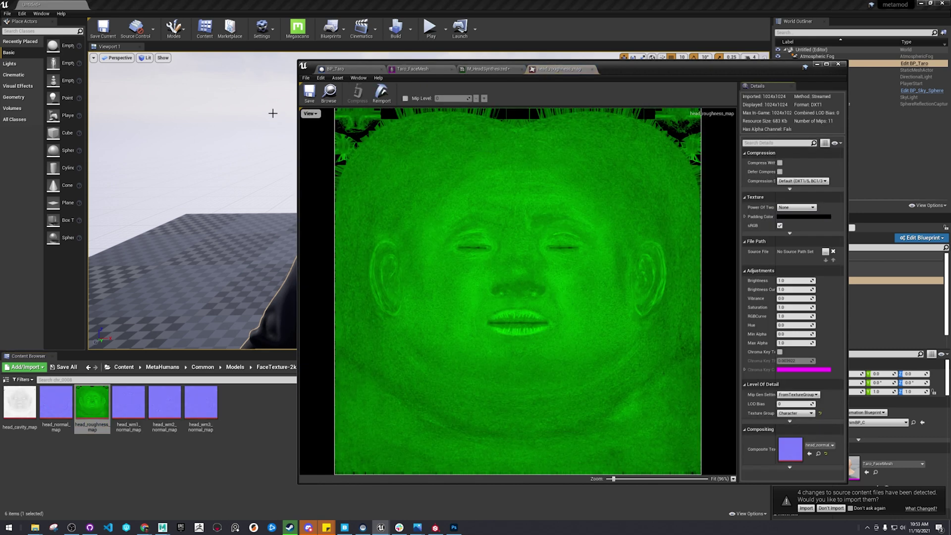
click(310, 113)
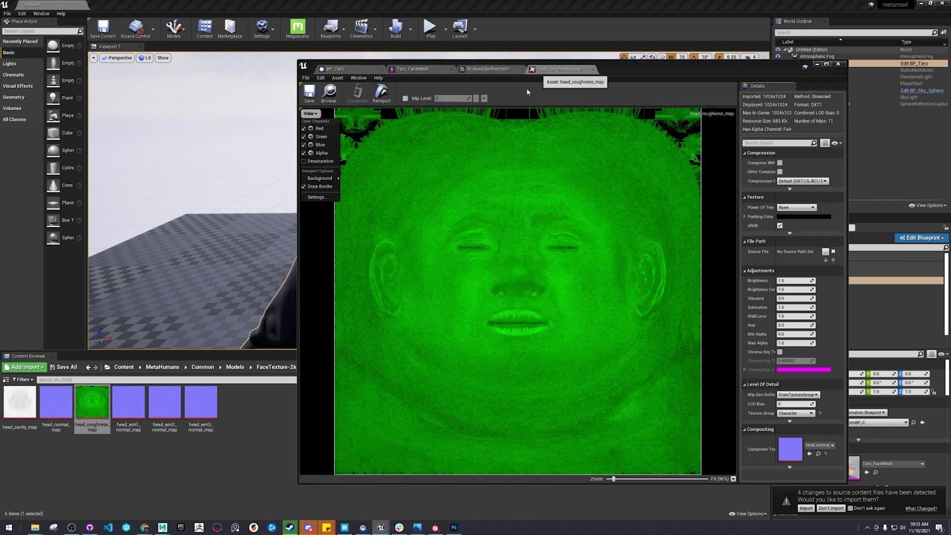
click(303, 137)
click(303, 144)
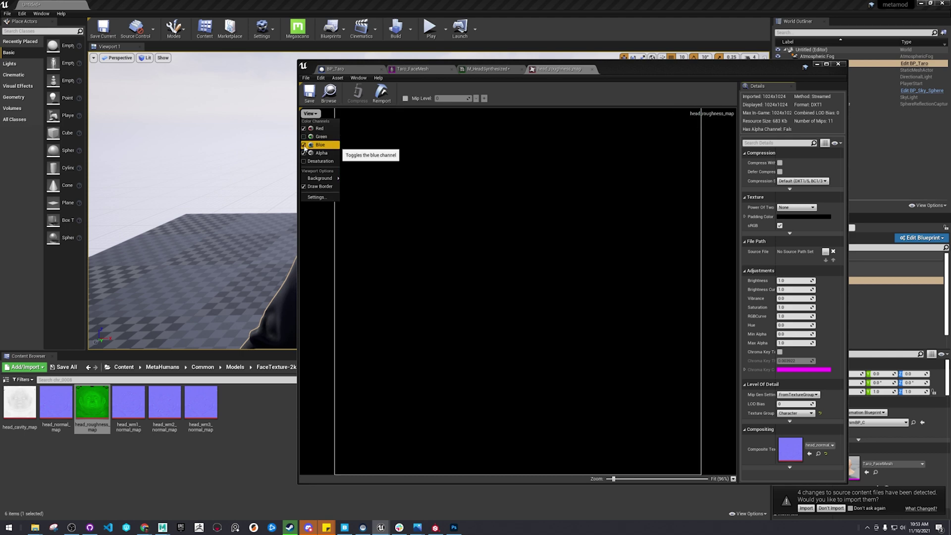
click(303, 153)
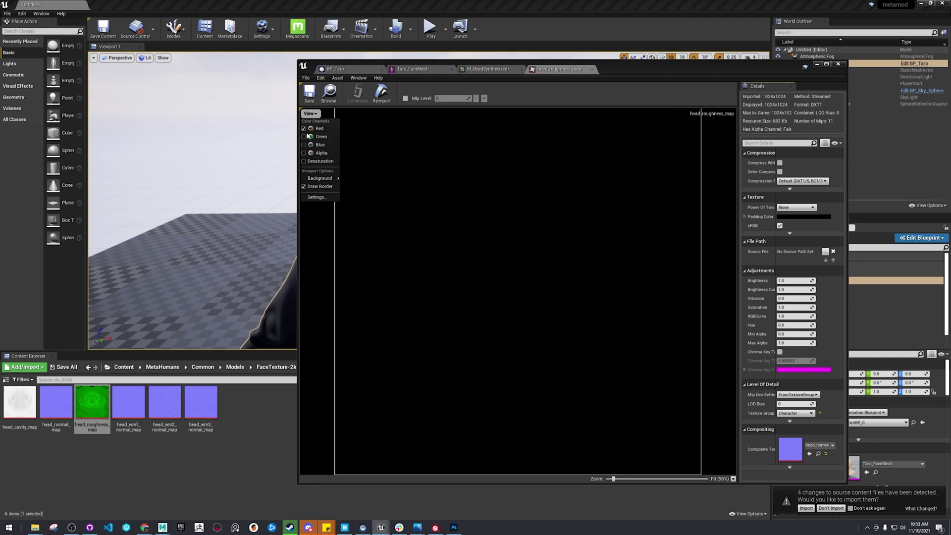
click(304, 128)
click(304, 137)
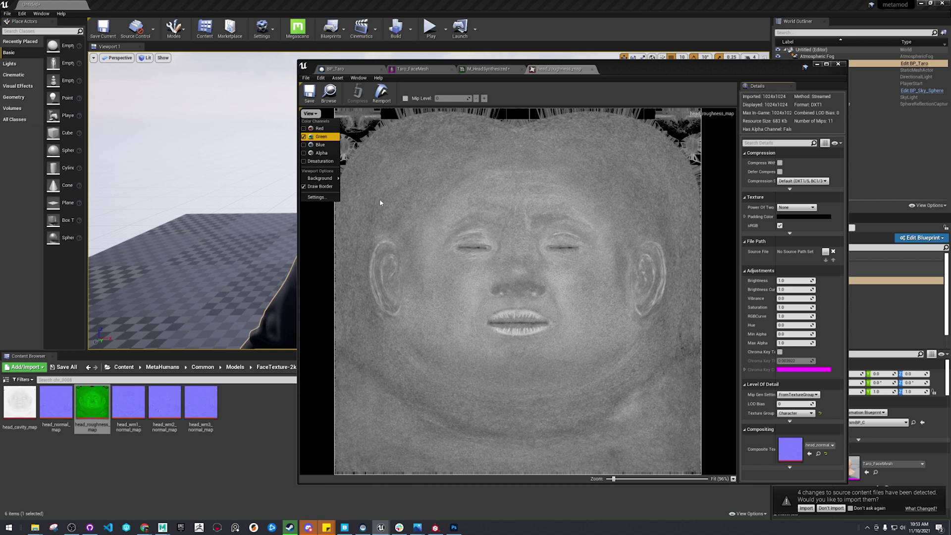
Check the roughness texture's blue and alpha channels individually and return to showing only the green channel.
click(304, 139)
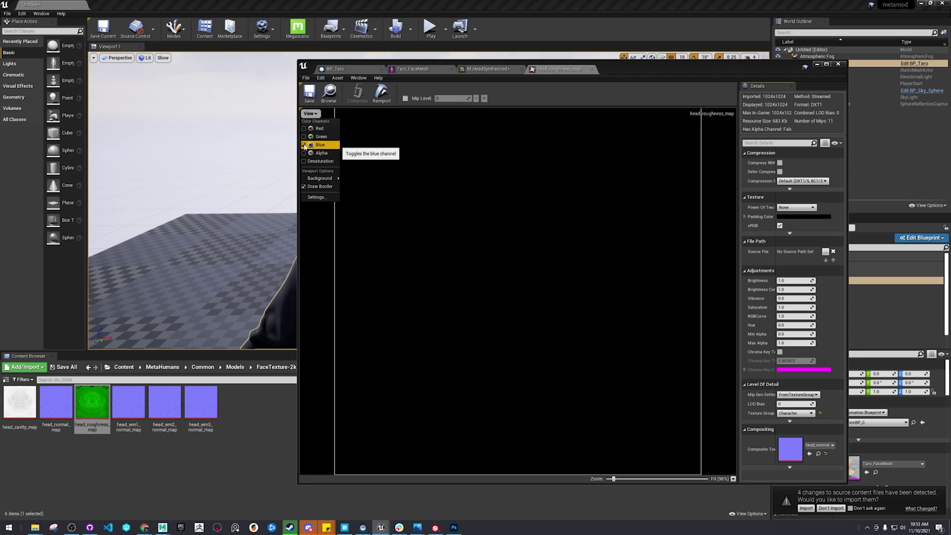
click(304, 145)
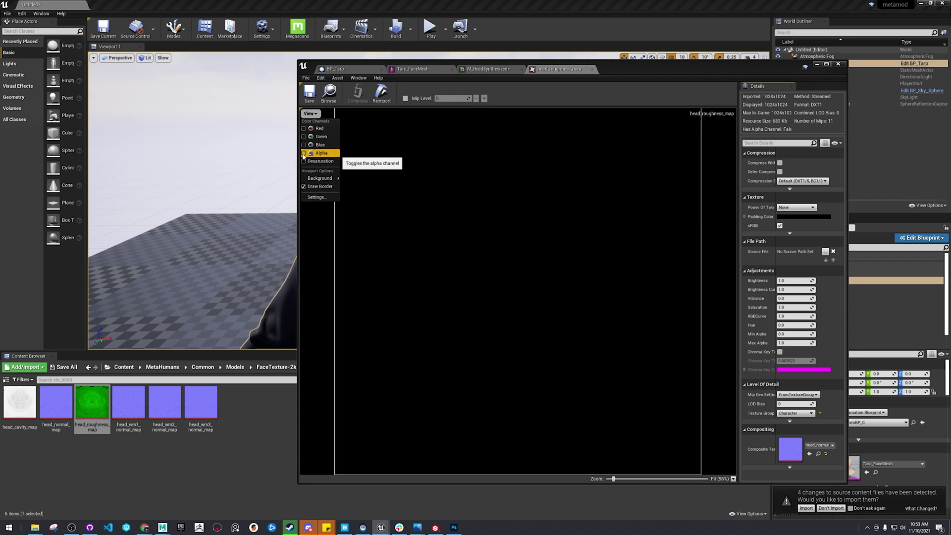
click(303, 153)
click(304, 154)
click(304, 136)
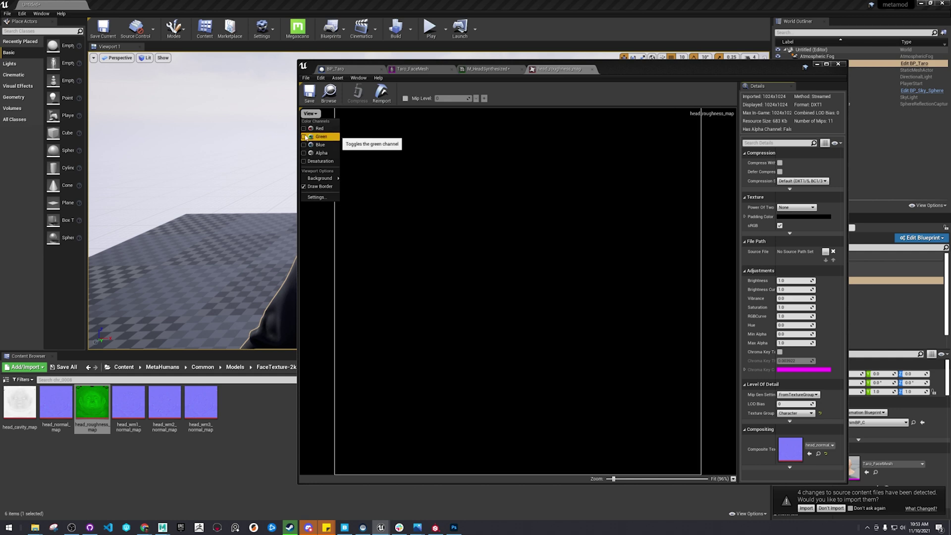
Maximize the texture editor, capture the entire grayscale roughness texture with Snipping Tool, and copy the capture.
click(826, 64)
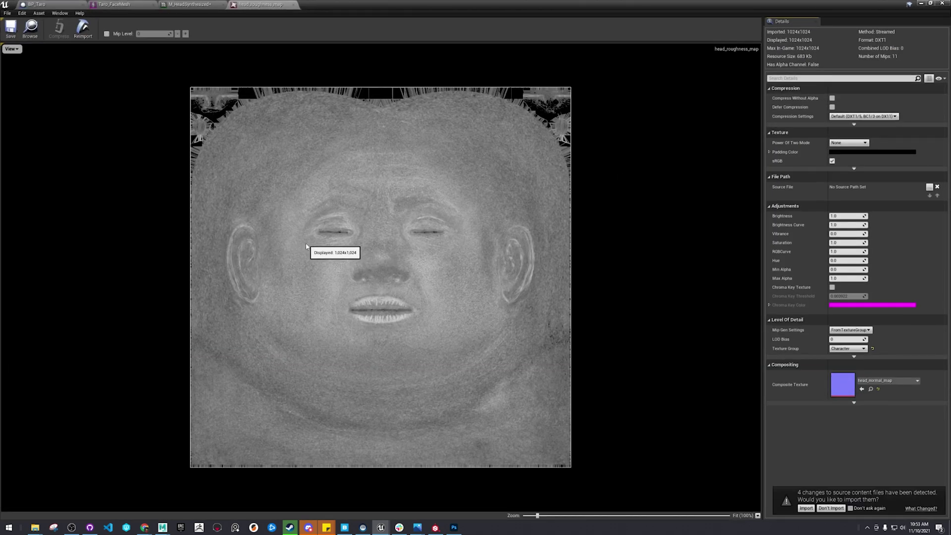
scroll(315, 250, up, 2)
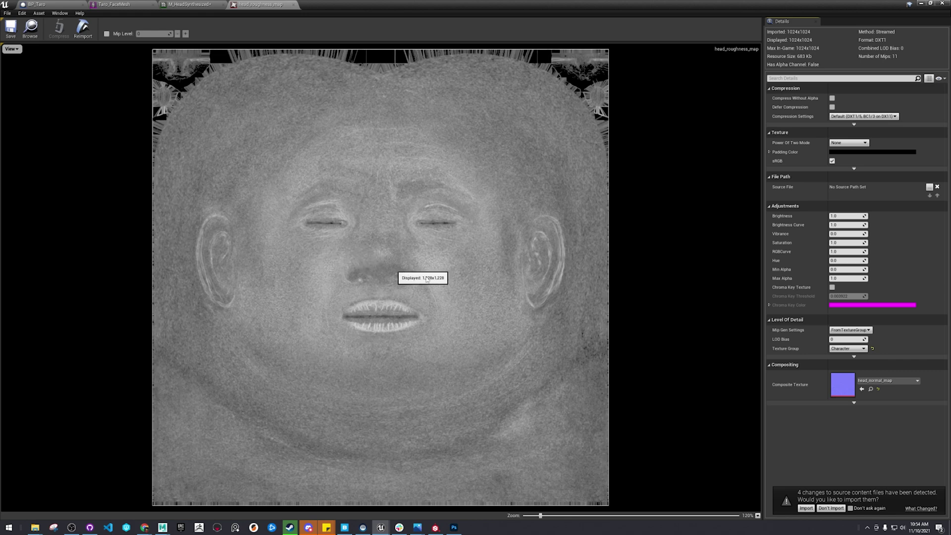
key(super)
text(snip)
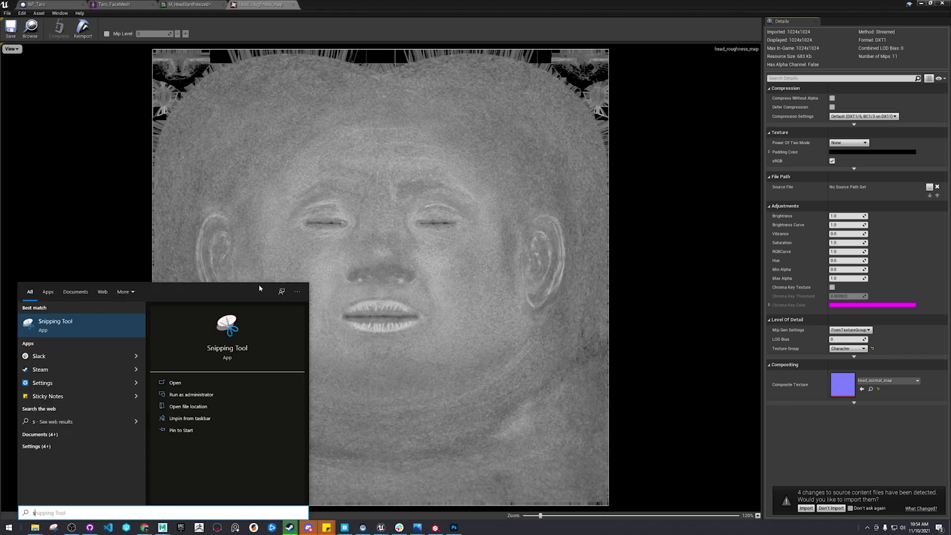
click(117, 323)
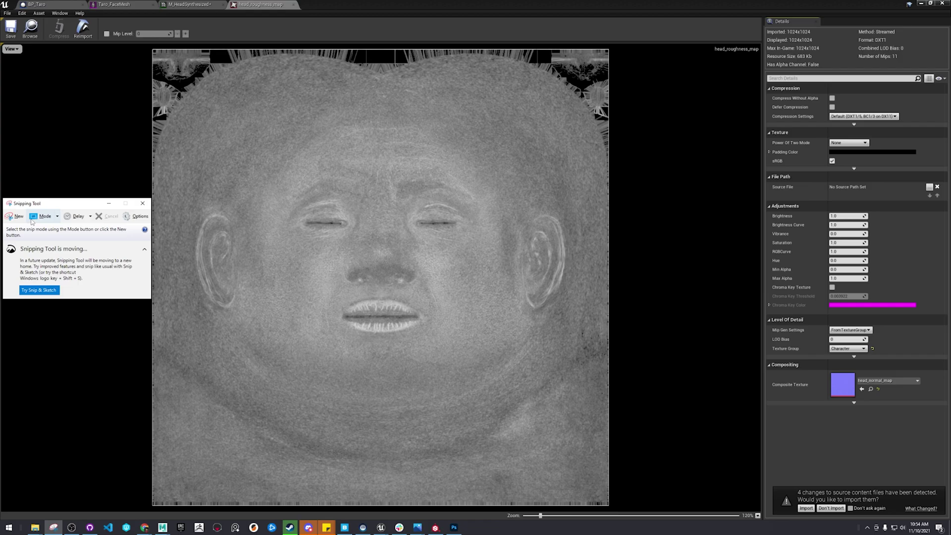
click(16, 216)
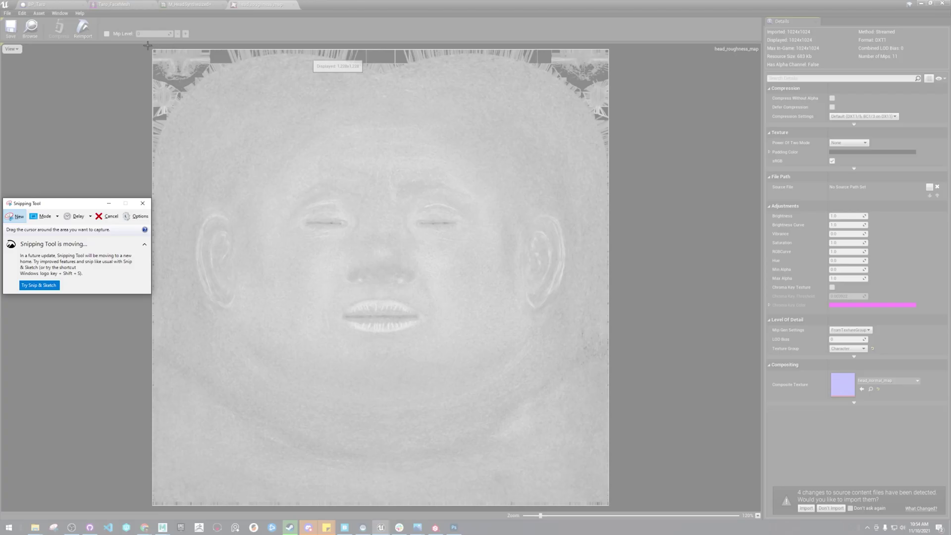
drag(148, 46, 612, 507)
right_click(444, 350)
click(468, 361)
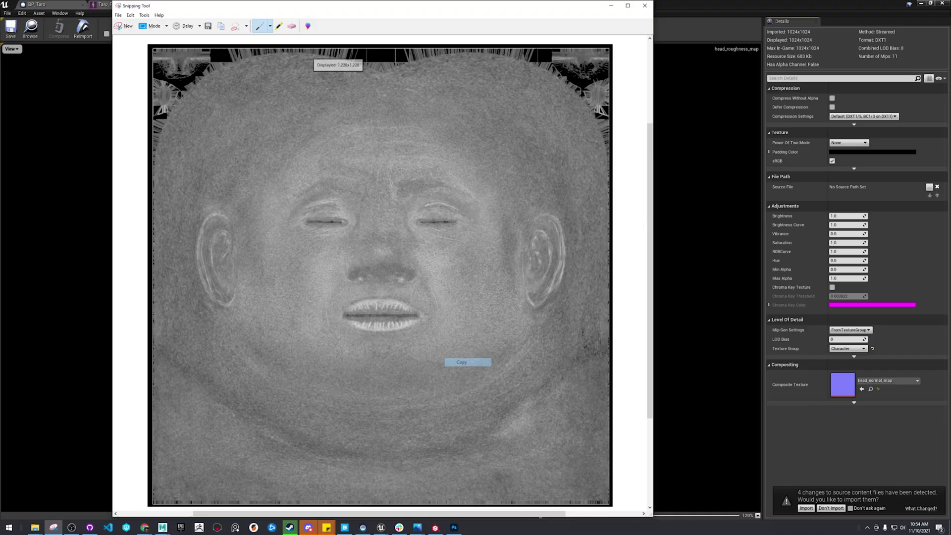
Switch to Photoshop and paste the captured roughness image as a new layer in head_roughness_map.TGA, with the Move tool active.
click(454, 528)
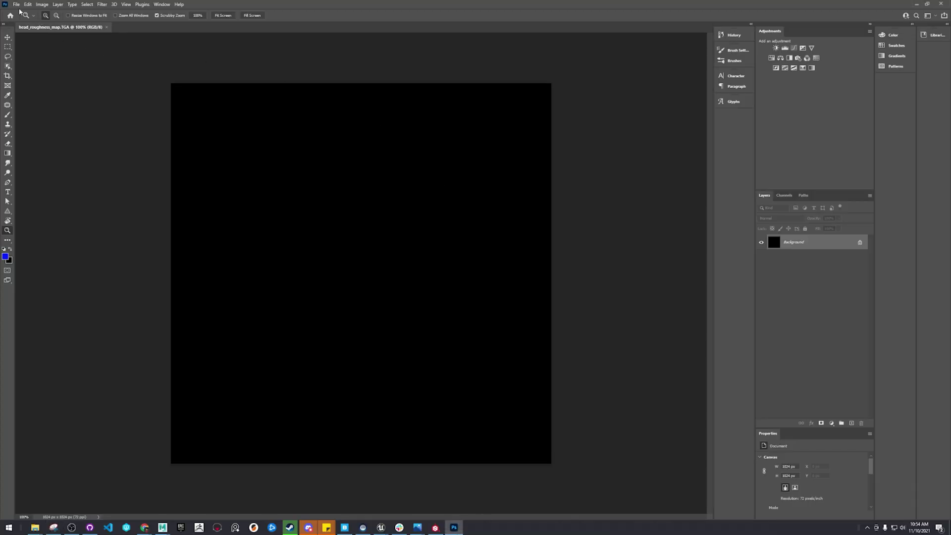
key(ctrl+v)
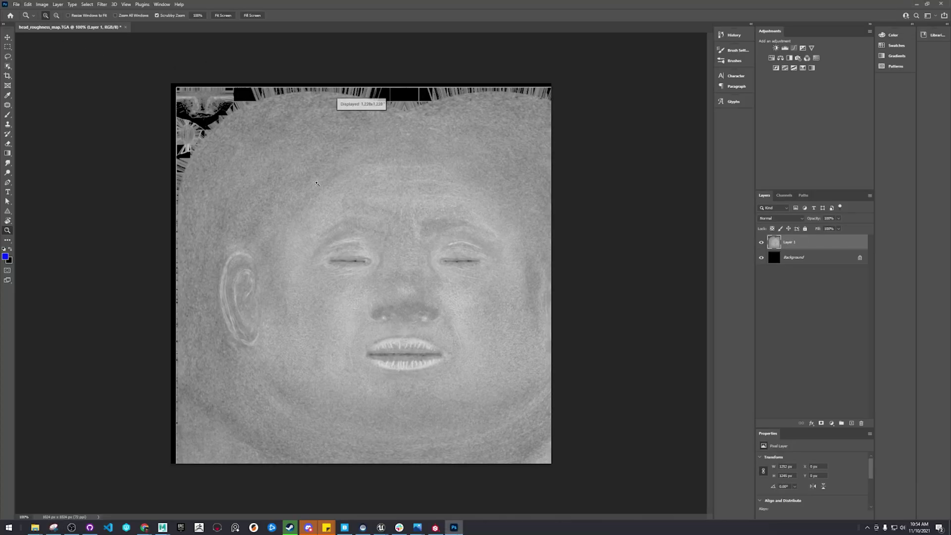
key(v)
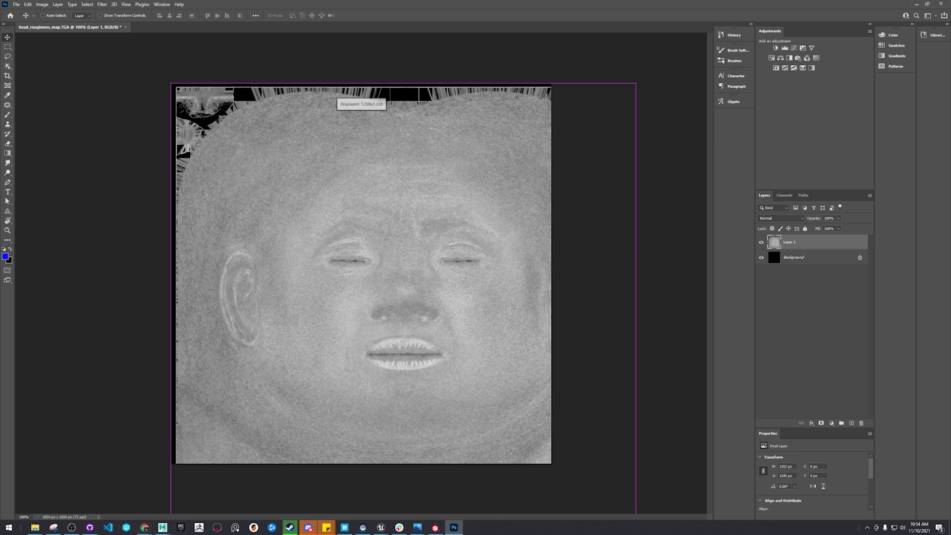
Free-transform the pasted layer, scaling it proportionally to about 82.4% so it fits the 1024 px canvas.
key(ctrl+t)
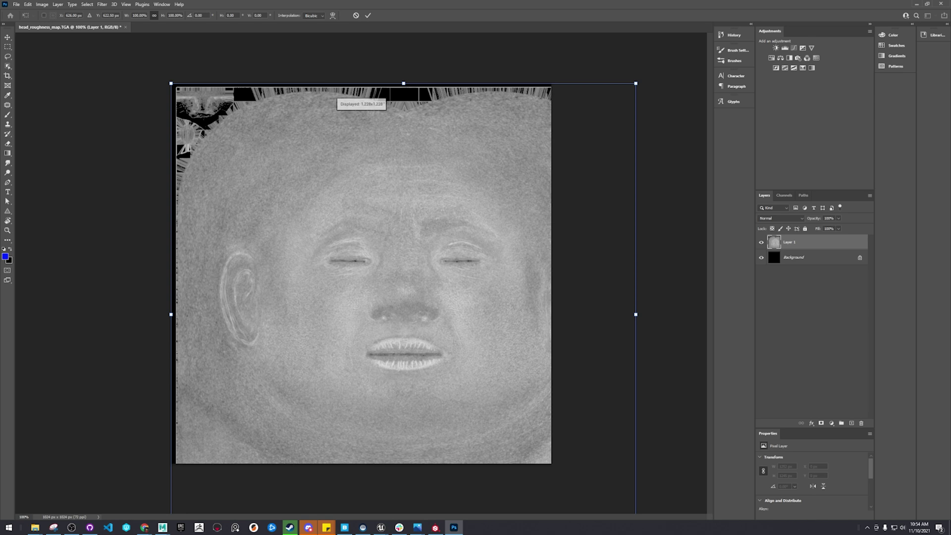
drag(333, 99, 326, 99)
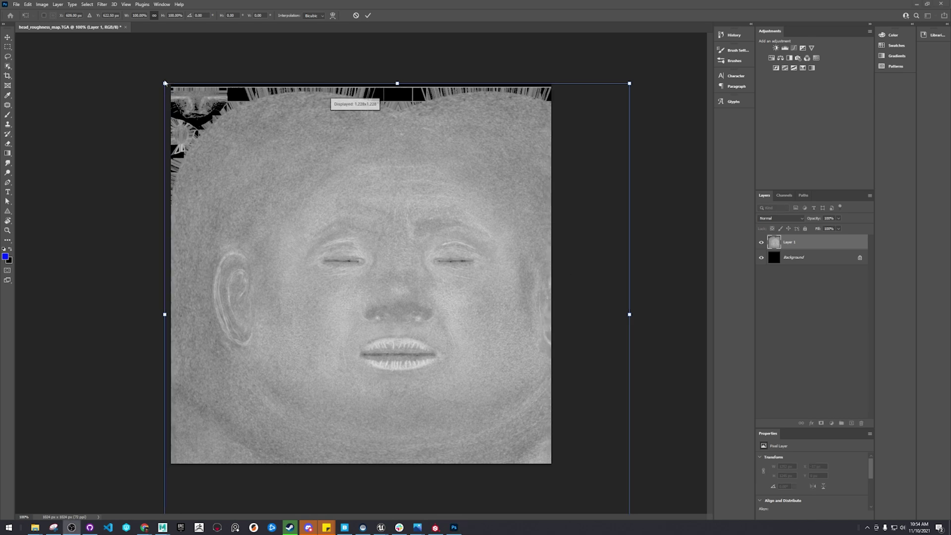
key(ctrl+z)
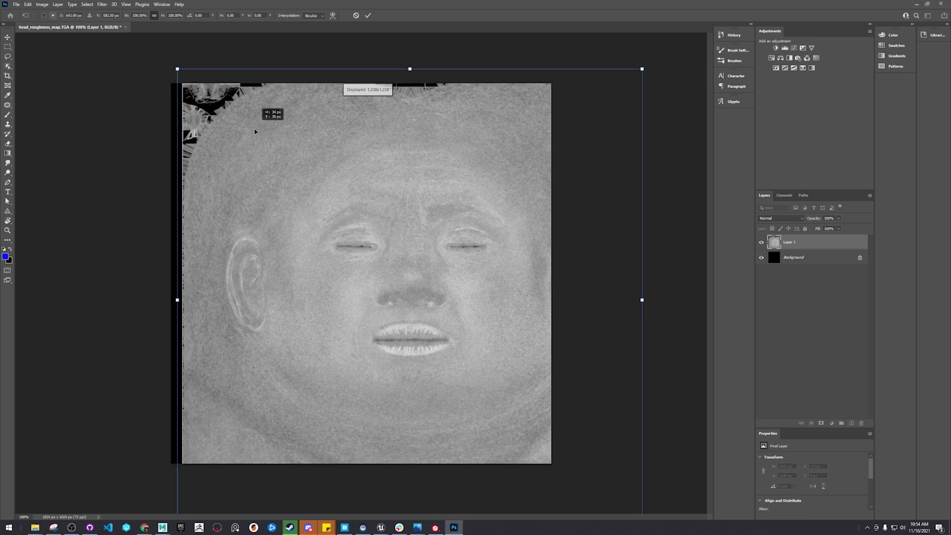
drag(171, 84, 366, 274)
drag(495, 374, 302, 183)
drag(442, 354, 544, 473)
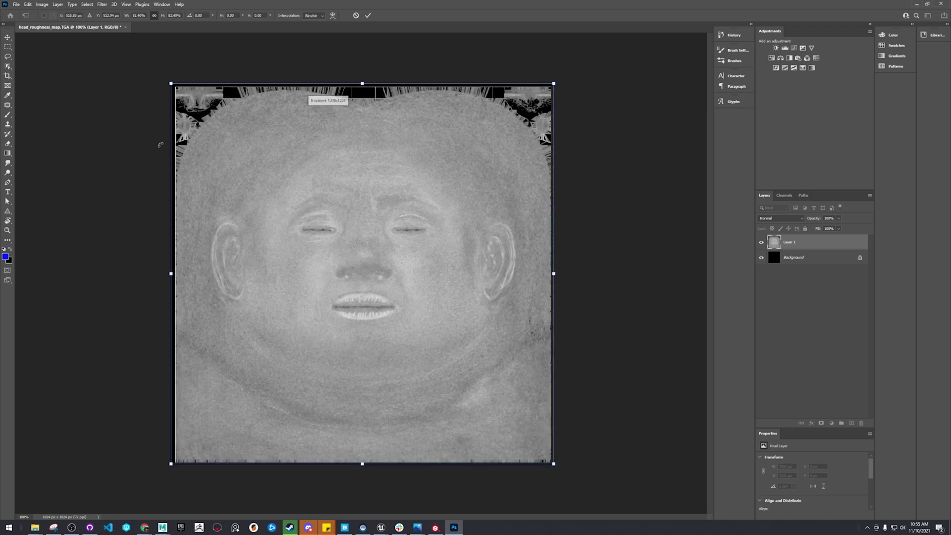
Enlarge the layer from its upper-left corner to about 83.1% so the capture's border falls outside the canvas.
alt+scroll(160, 144, up, 2)
drag(212, 121, 281, 155)
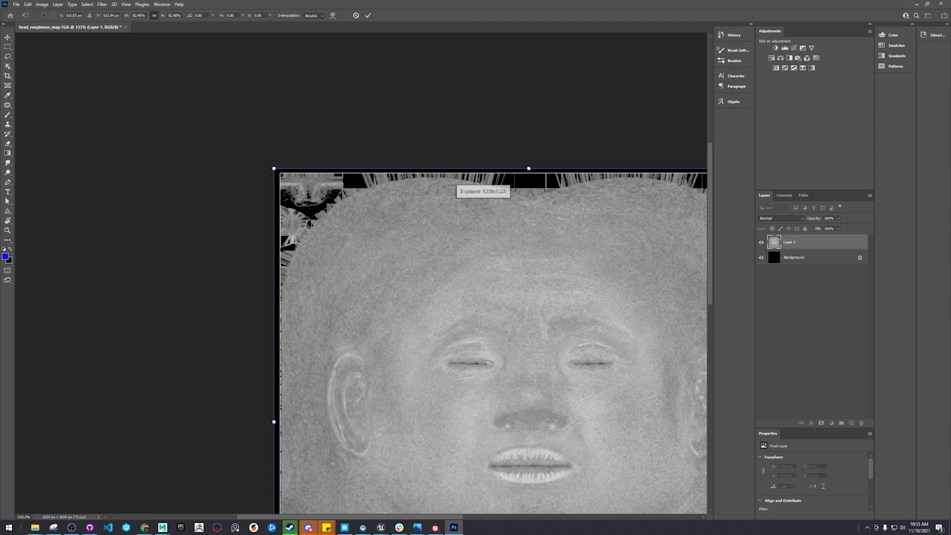
drag(273, 167, 271, 164)
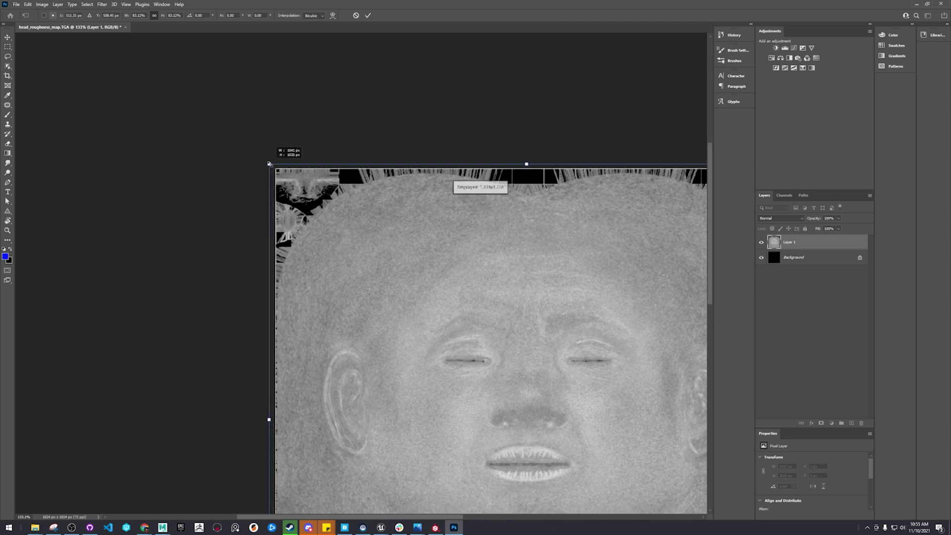
Check the opposite corners of the texture and nudge the layer 4 px left and 1 px up.
drag(429, 284, 288, 89)
drag(356, 207, 289, 158)
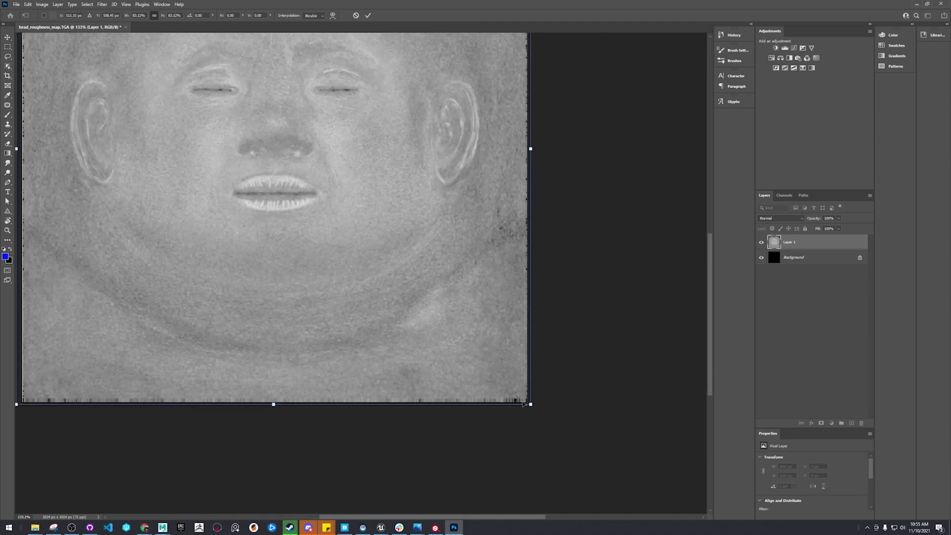
drag(239, 230, 457, 438)
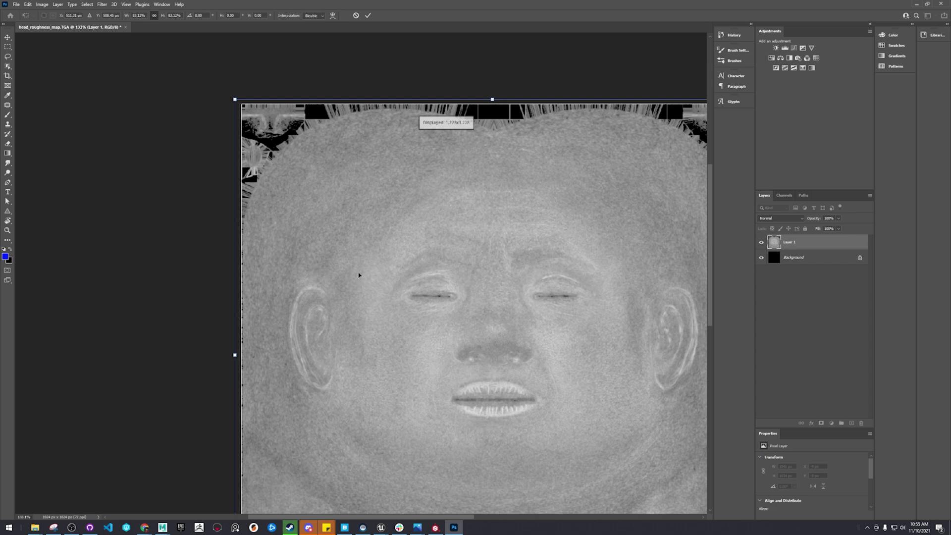
key(Left)
key(Left)
key(Left)
key(Left)
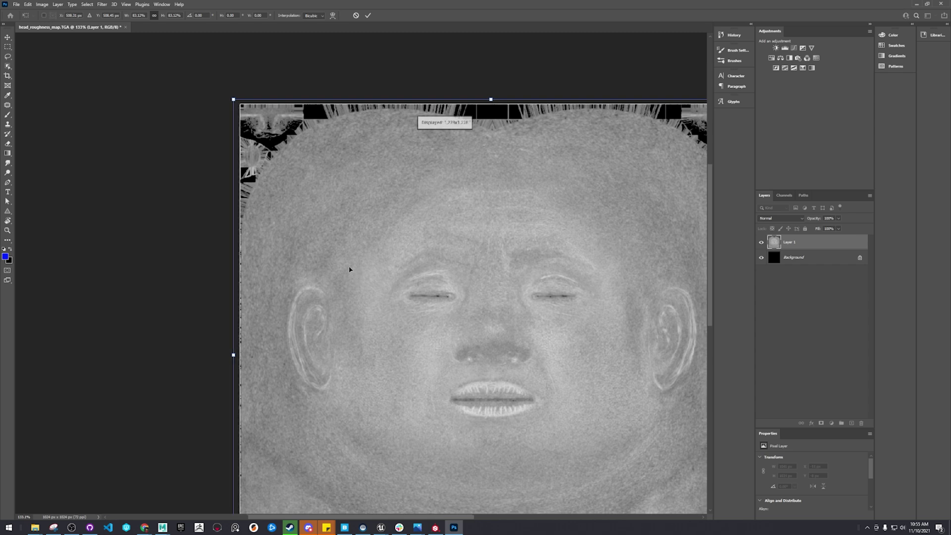
key(Up)
Enlarge the layer from its lower-right corner to about 83.5% to push the edge past the canvas.
scroll(431, 297, down, 8)
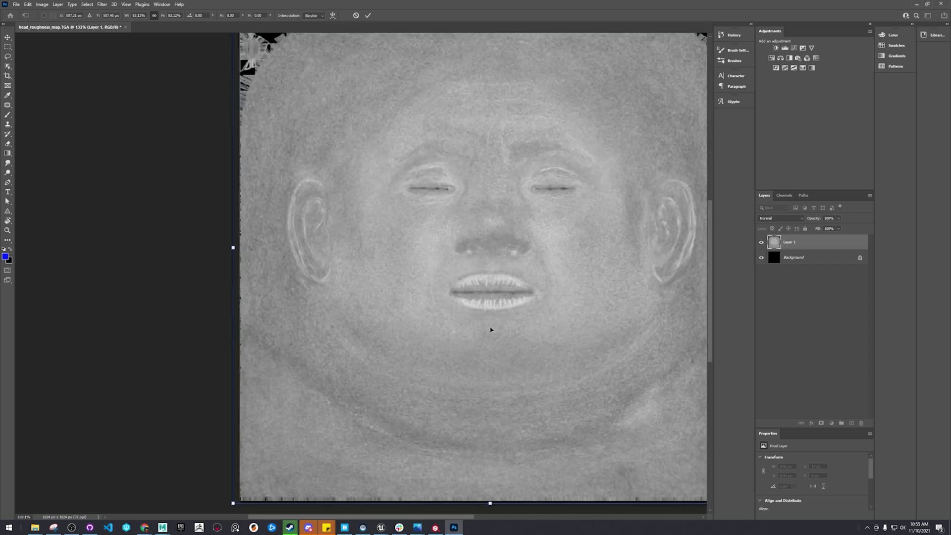
scroll(325, 238, right, 6)
alt+scroll(531, 392, up, 4)
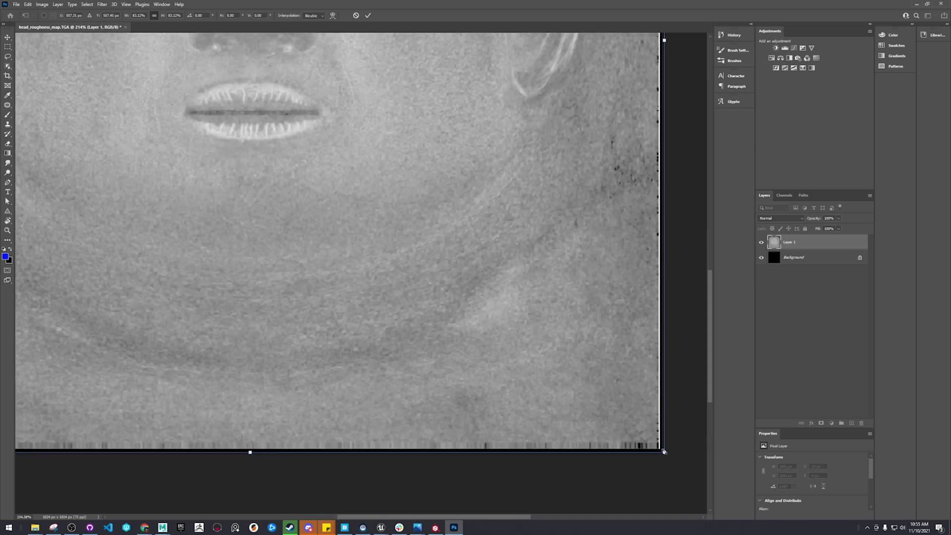
drag(664, 451, 670, 456)
Inspect the layer's alignment along the canvas edges and nudge it slightly left and up.
drag(347, 148, 452, 262)
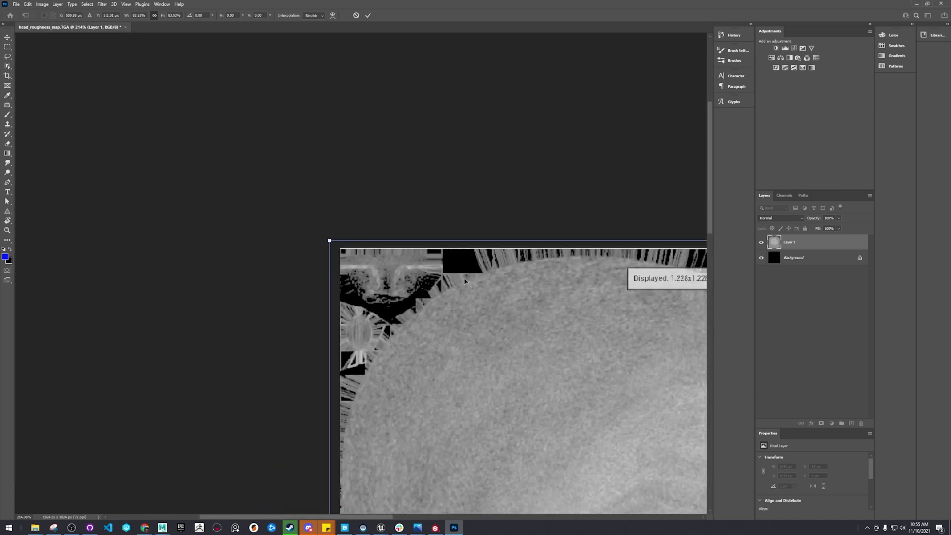
scroll(483, 305, down, 5)
scroll(506, 333, down, 8)
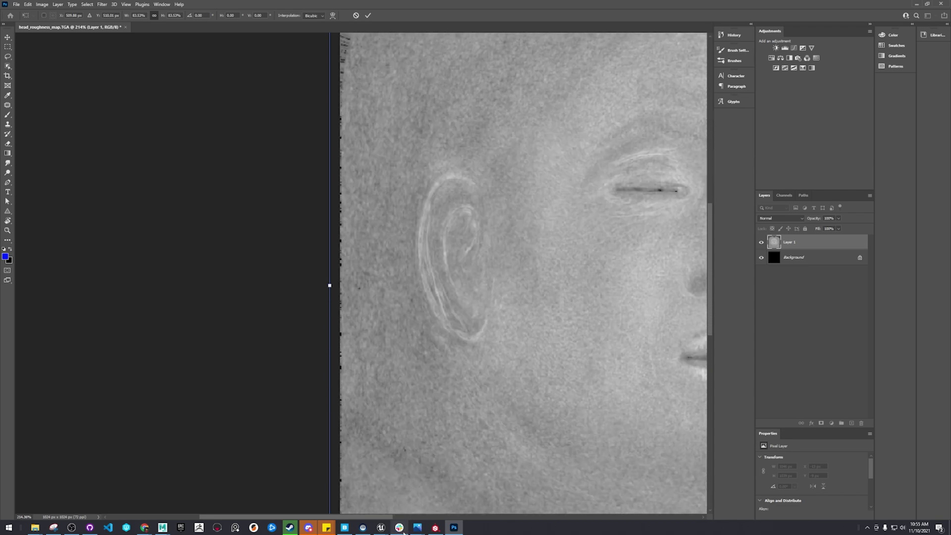
drag(396, 517, 540, 515)
scroll(555, 375, down, 10)
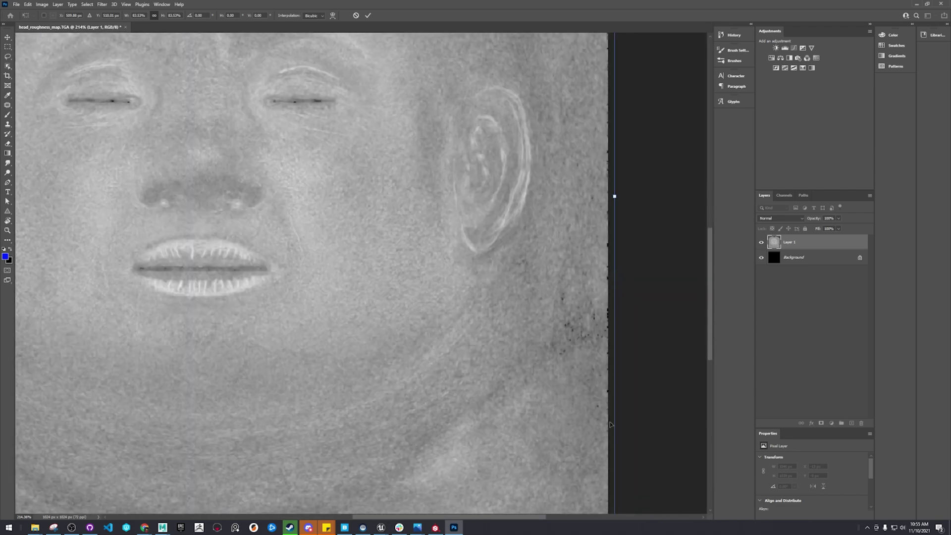
key(Left)
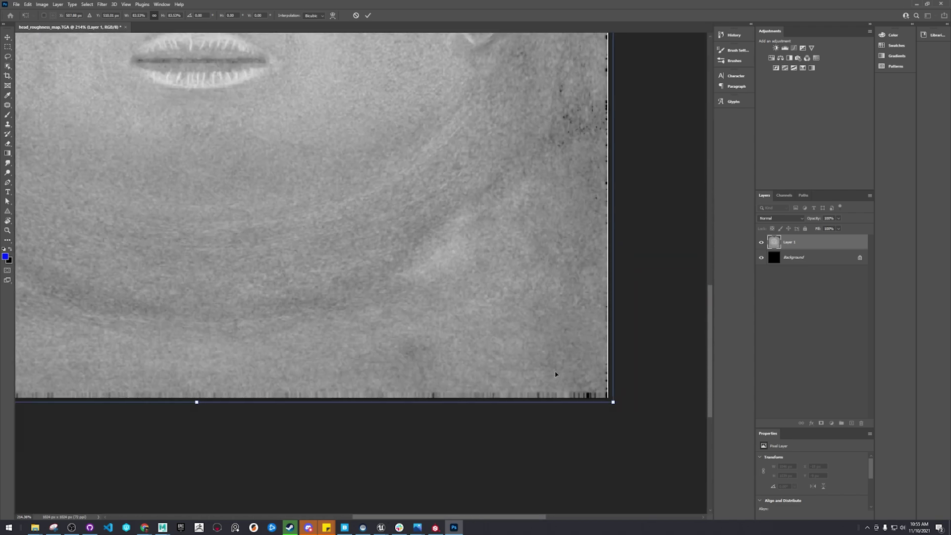
key(Up)
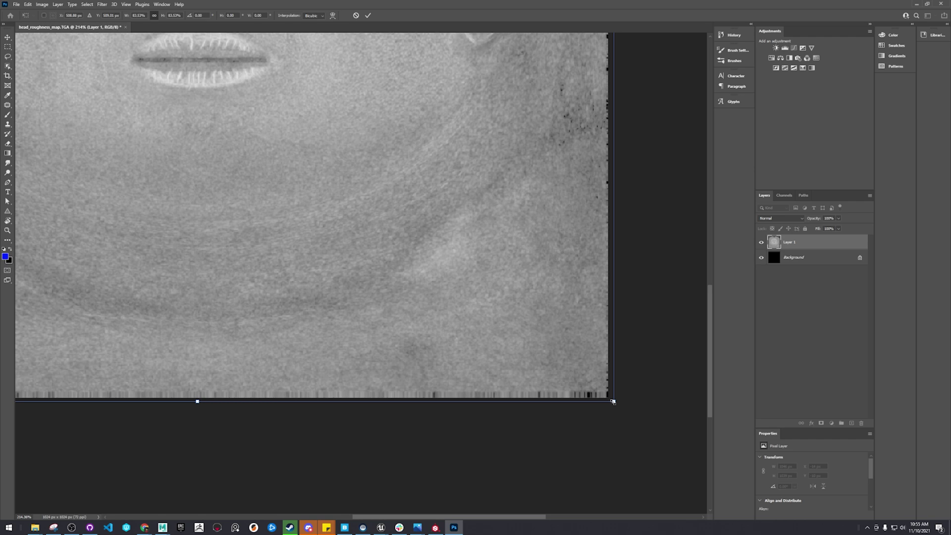
Fine-tune the layer's proportional scale to about 83.48% using its lower-right corner.
drag(613, 402, 614, 402)
key(ctrl+z)
key(ctrl+z)
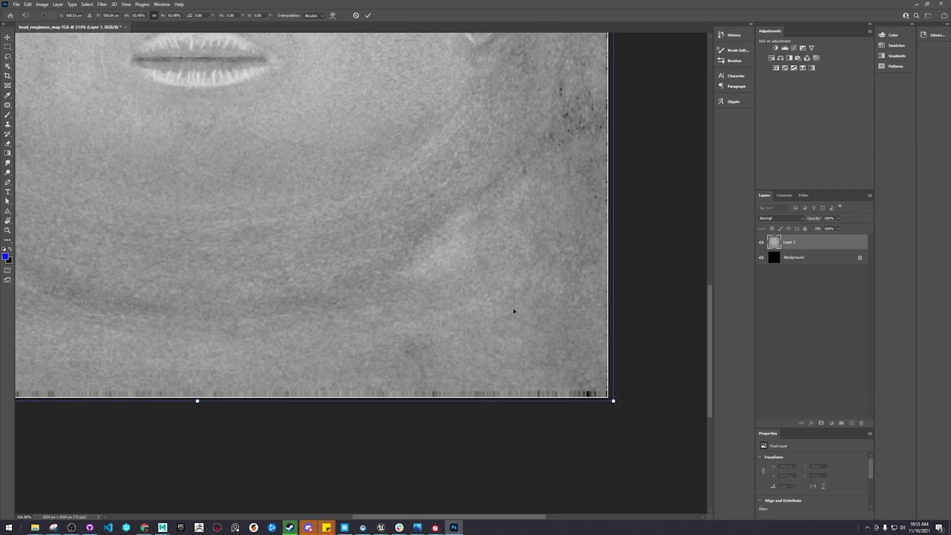
Nudge the layer 2 px right and 2 px down to align its upper-left corner with the canvas.
scroll(513, 349, up, 10)
shift+scroll(513, 350, left, 4)
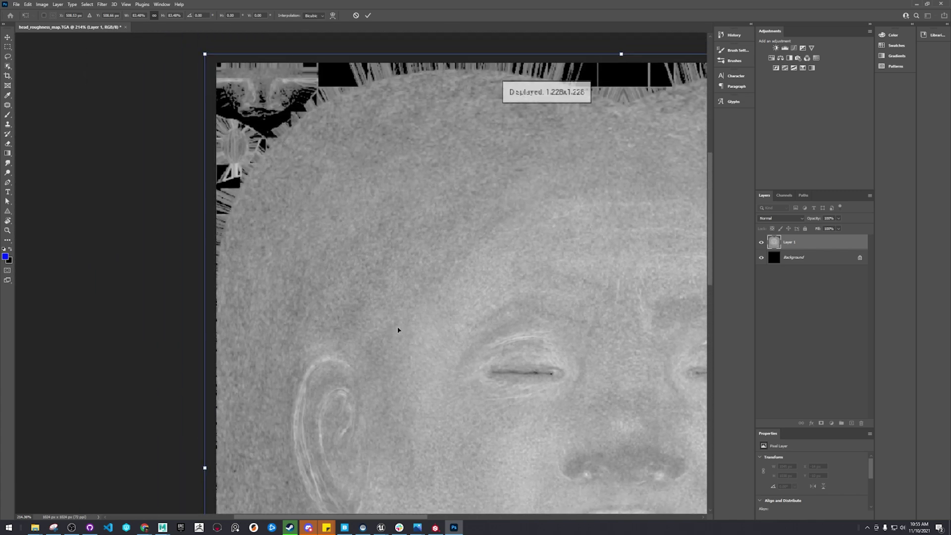
key(Right)
key(Down)
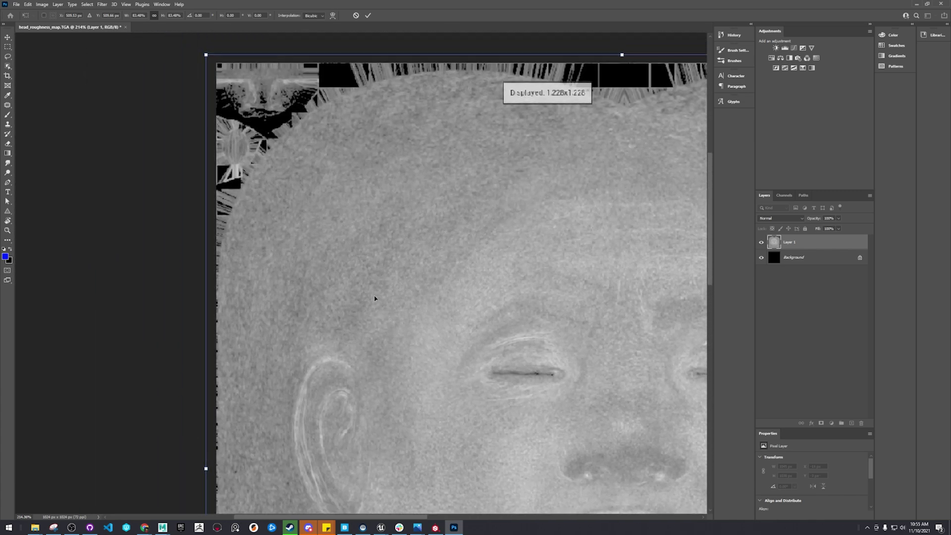
key(Right)
key(Down)
Nudge the layer 1 px left and 1 px up to balance the lower-right edges, and apply the transform.
scroll(386, 308, down, 2)
scroll(386, 309, down, 8)
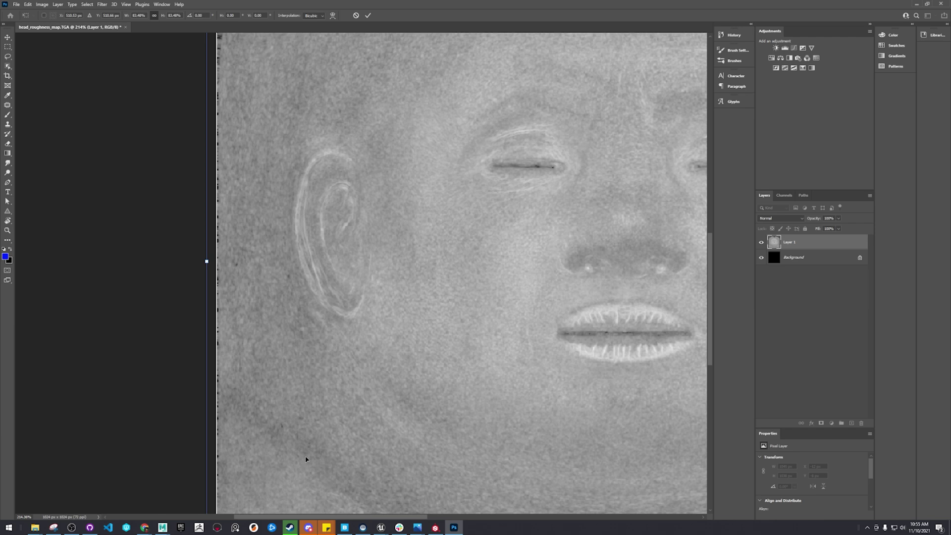
drag(306, 515, 409, 520)
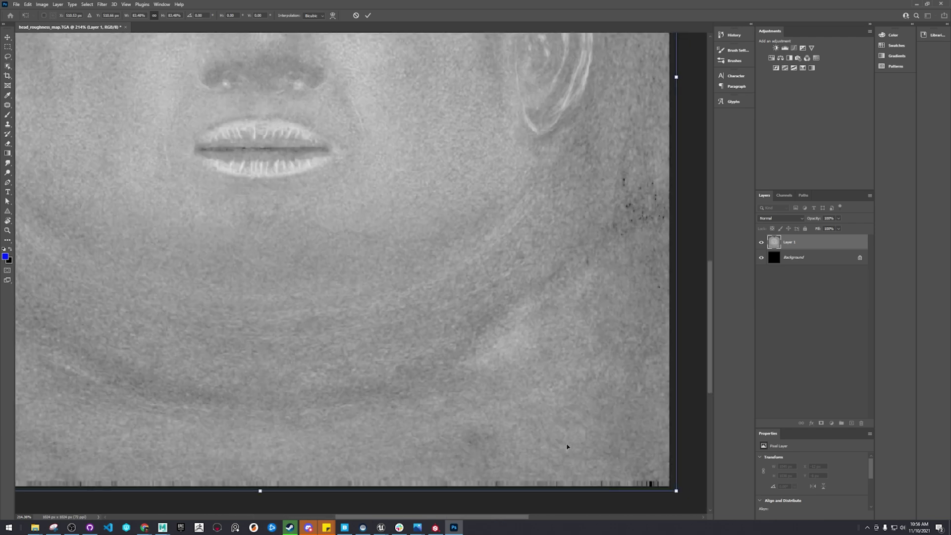
key(Up)
key(Left)
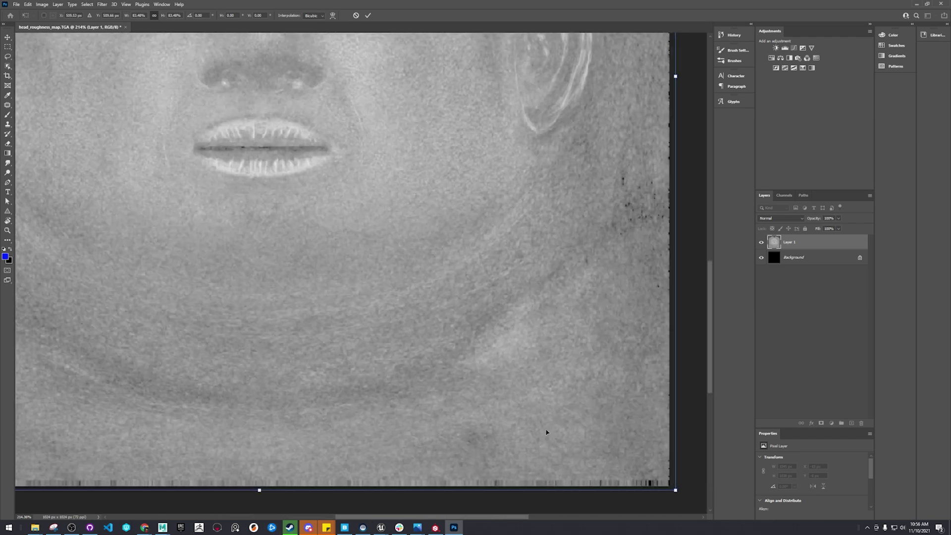
key(Up)
key(Down)
scroll(546, 427, up, 2)
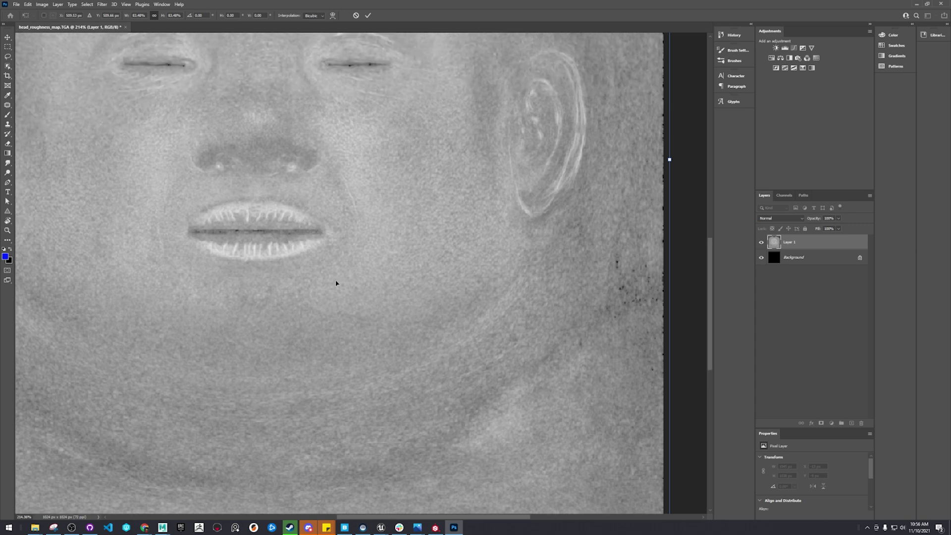
alt+scroll(318, 274, down, 5)
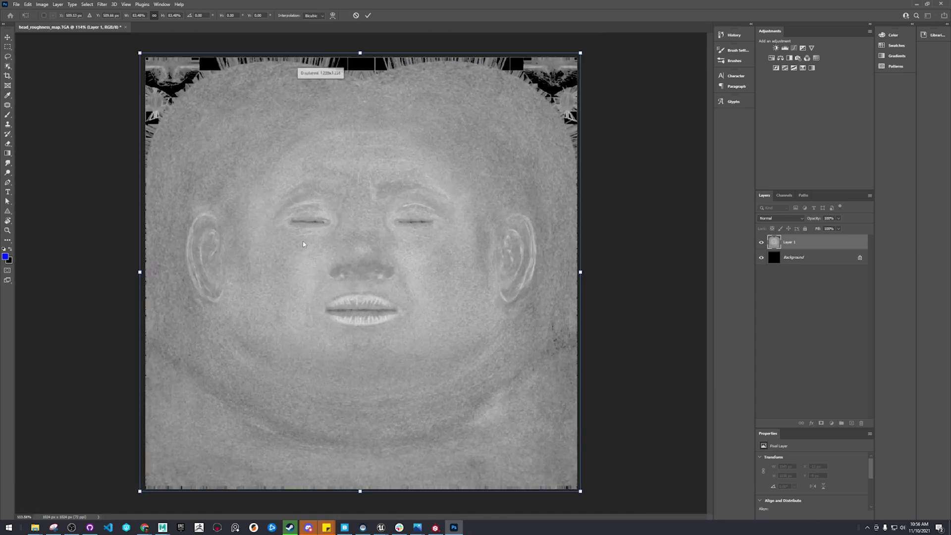
key(alt+space)
key(Escape)
key(Return)
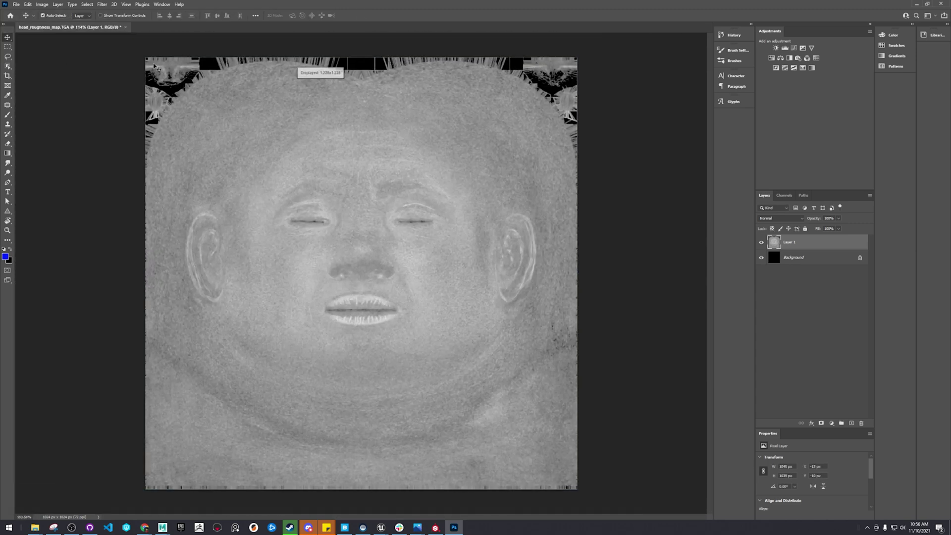
click(16, 4)
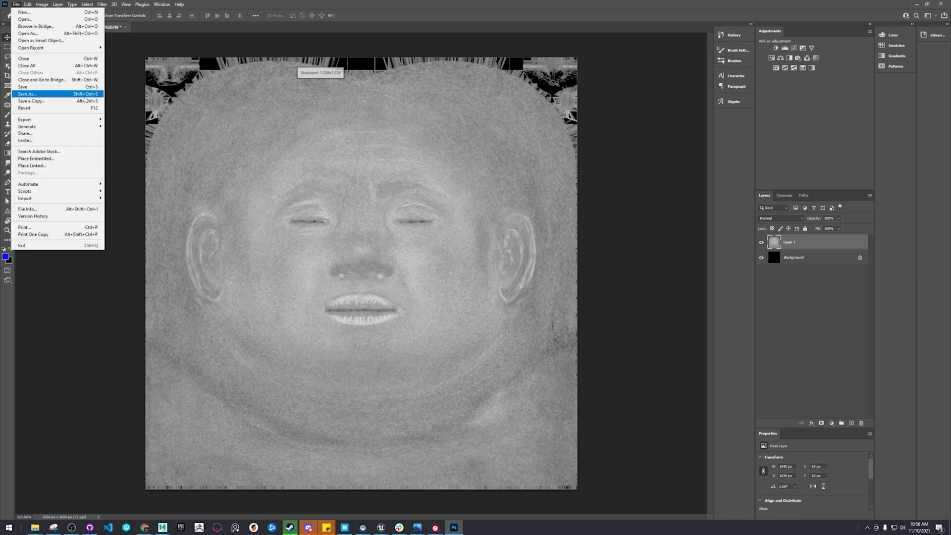
click(59, 93)
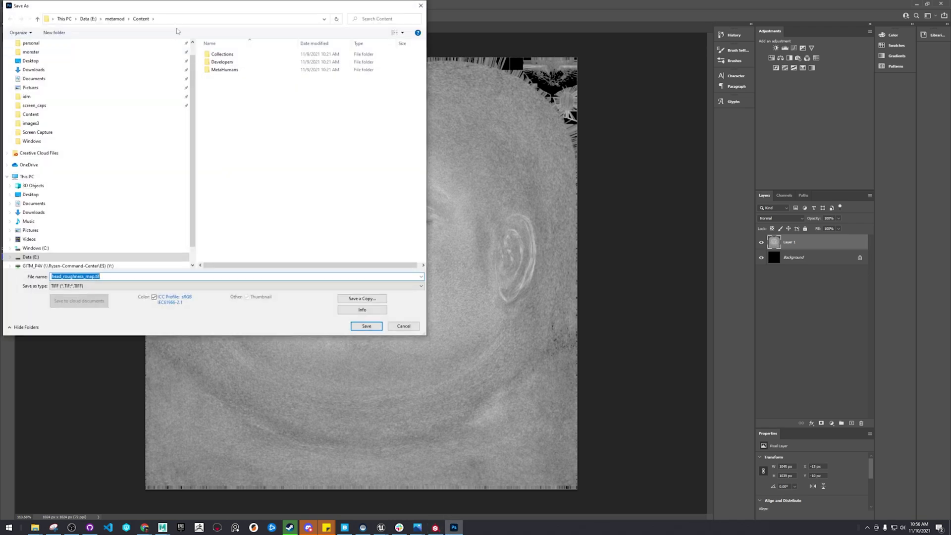
click(155, 286)
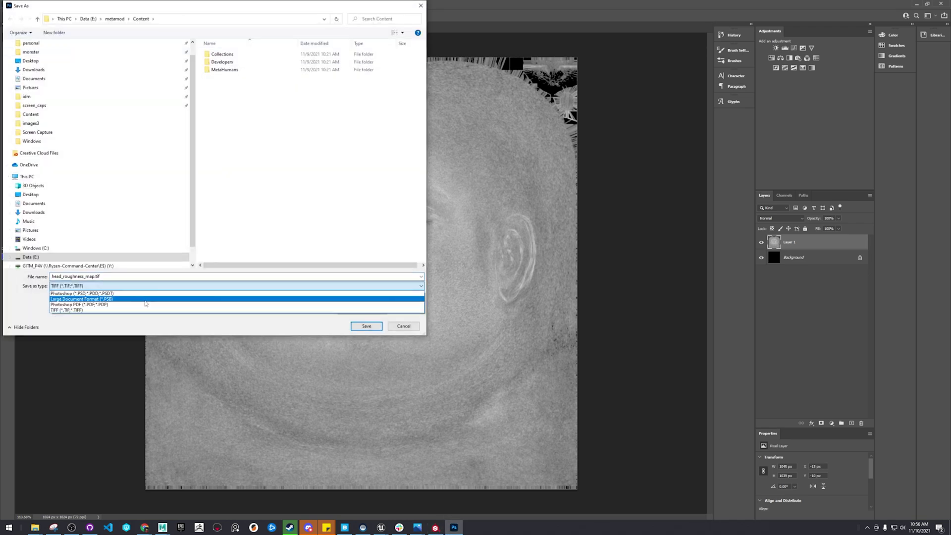
click(299, 253)
click(415, 326)
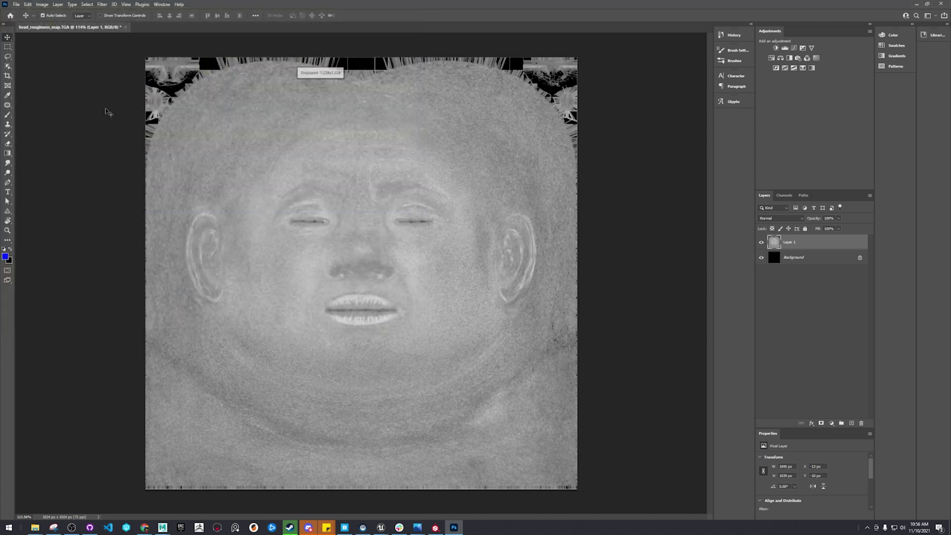
click(16, 4)
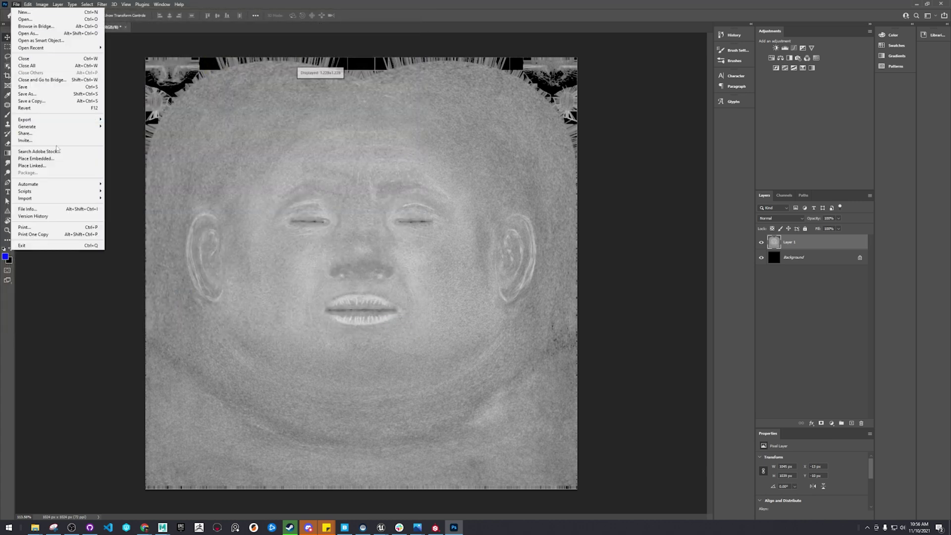
mouse_move(77, 123)
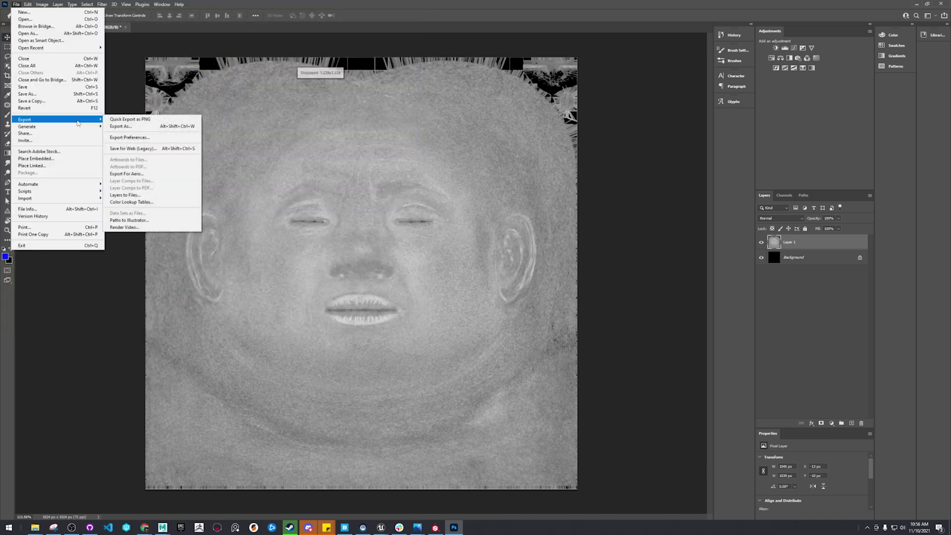
click(124, 126)
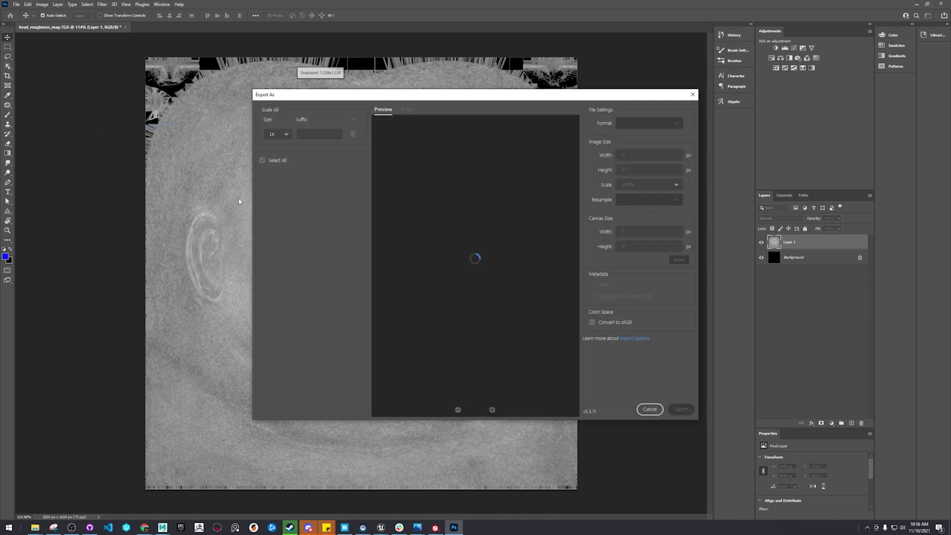
click(668, 124)
click(668, 125)
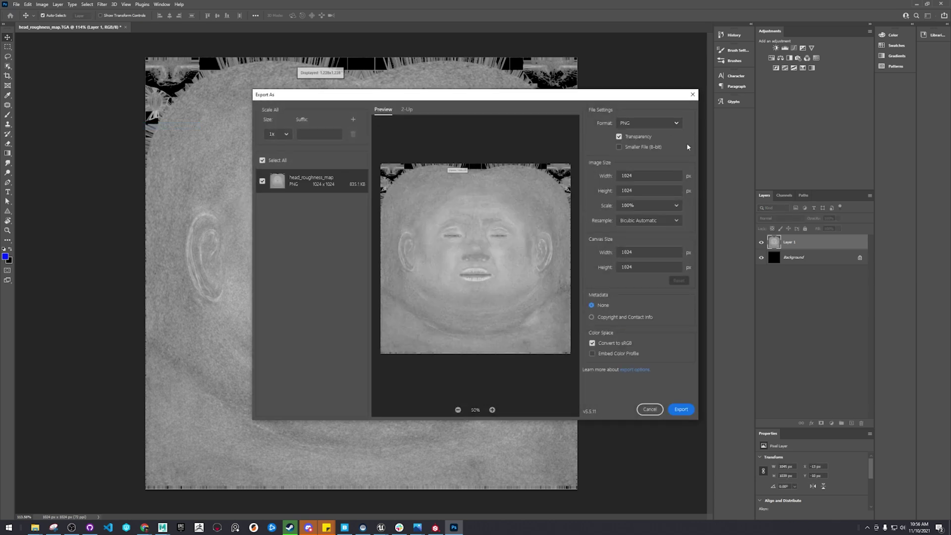
click(649, 409)
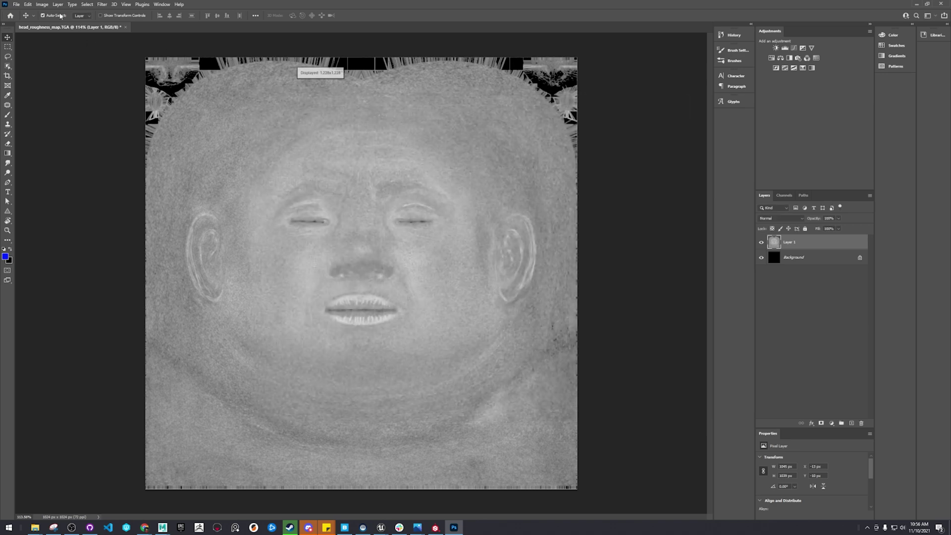
click(17, 5)
mouse_move(42, 4)
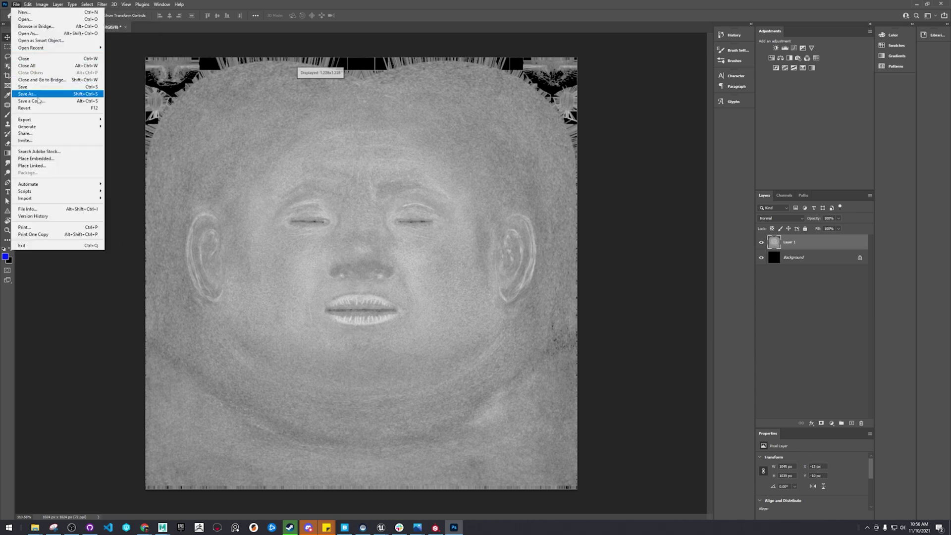
key(Escape)
key(ctrl+shift+s)
click(191, 286)
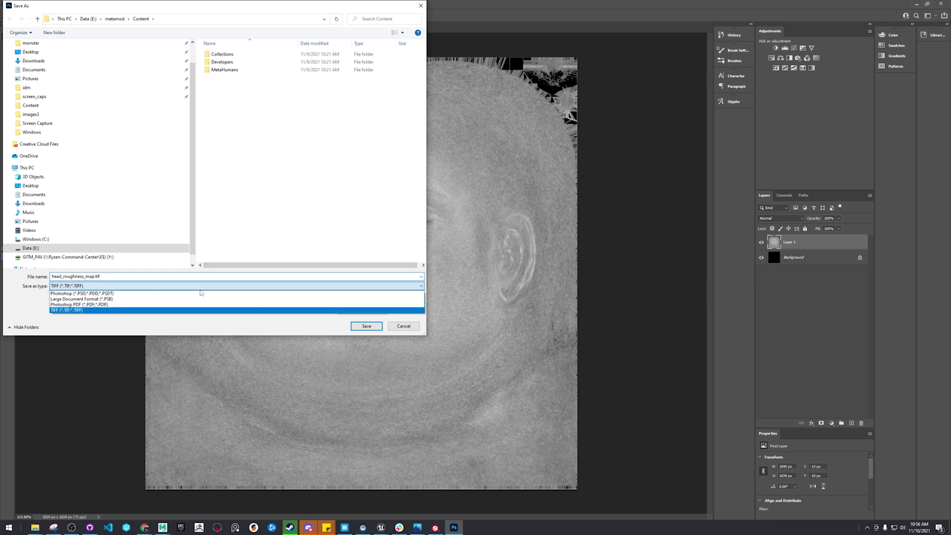
click(243, 261)
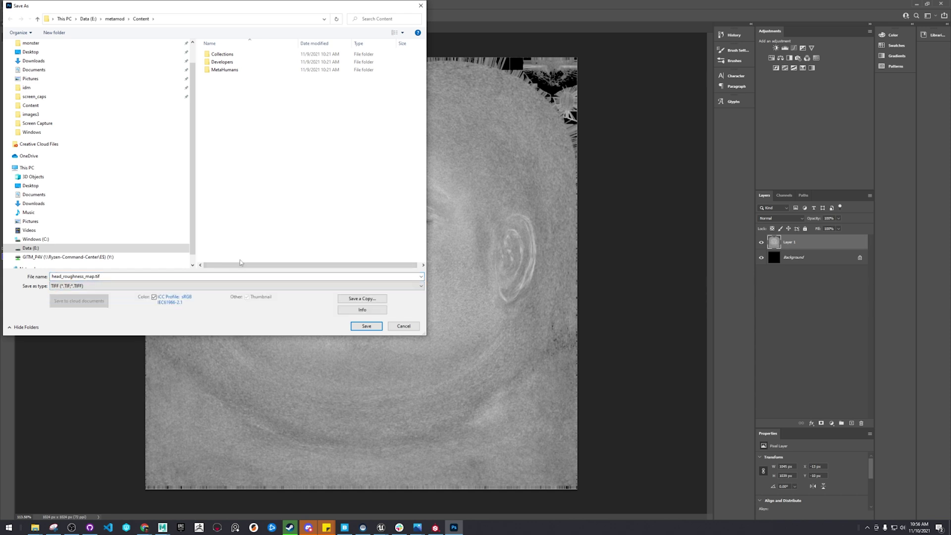
click(403, 326)
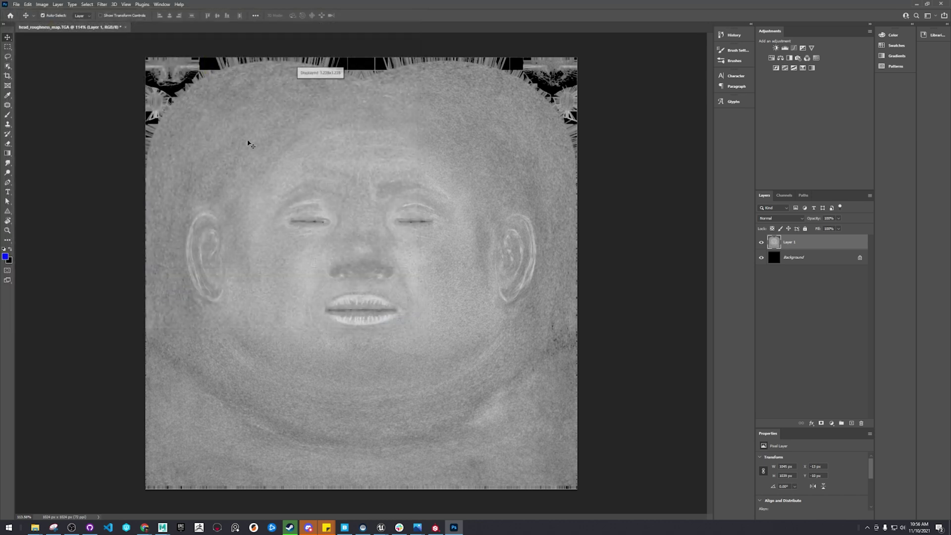
Quick-export the rebuilt roughness image as head_roughness_map.png into the metamod Content folder.
click(16, 4)
mouse_move(62, 120)
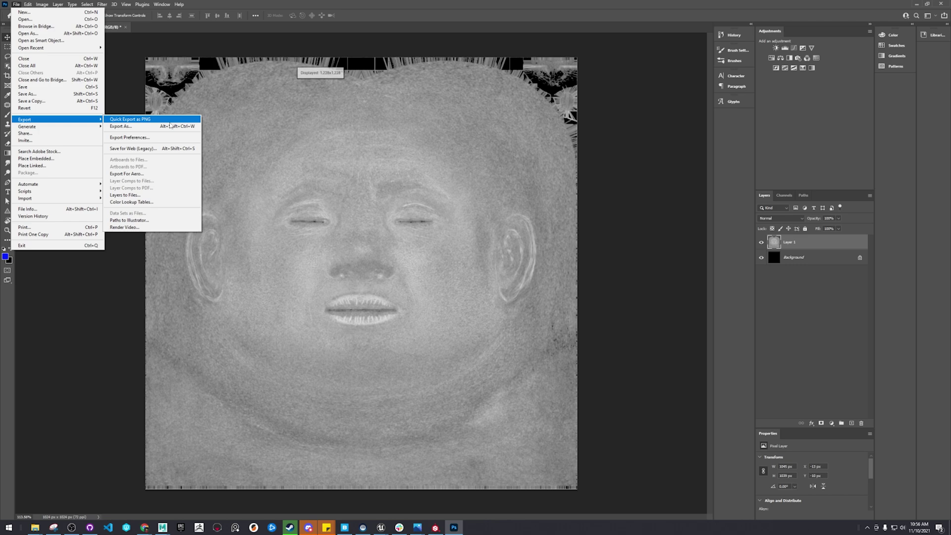
click(170, 122)
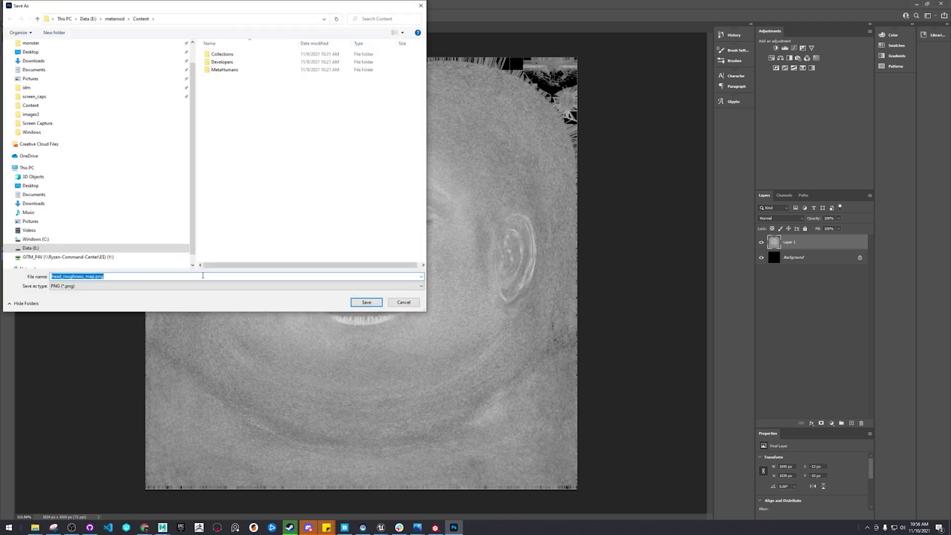
click(358, 304)
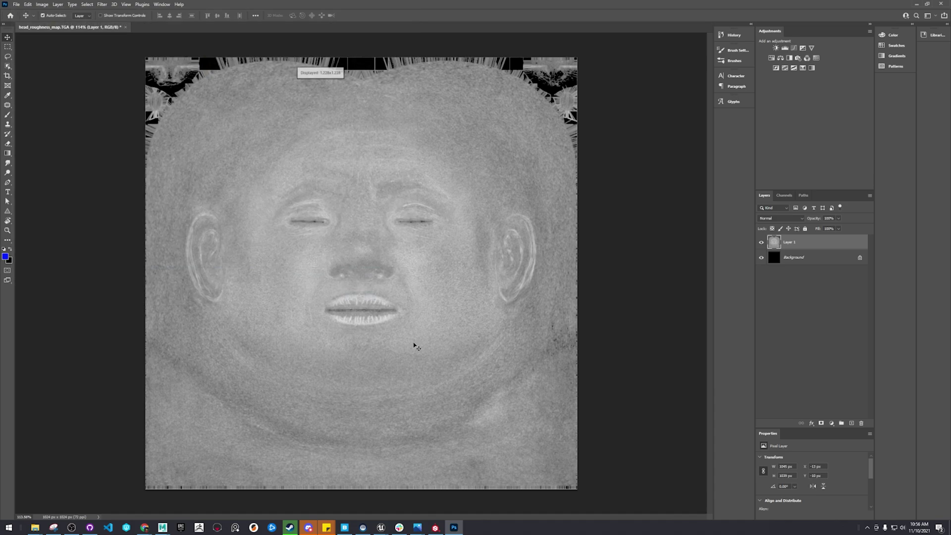
In Substance Painter, add FaceBaseColor_exp.TGA, head_normal_map.TGA and head_roughness_map.png to the new project's imported maps and create the project.
click(435, 529)
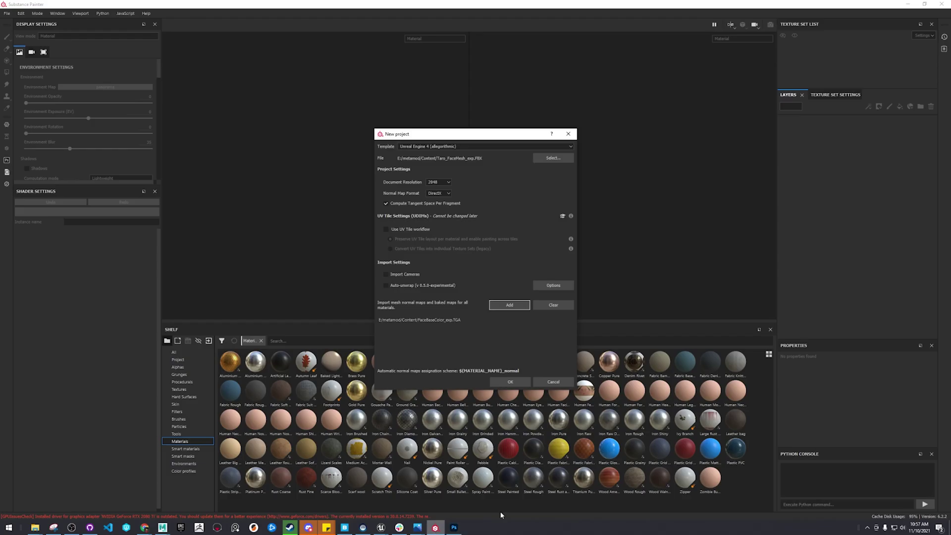
click(509, 305)
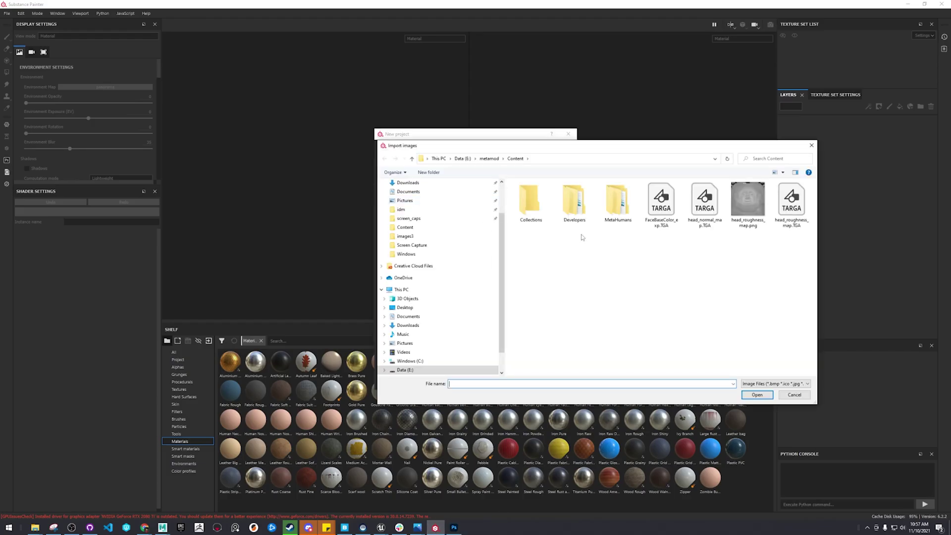
click(734, 219)
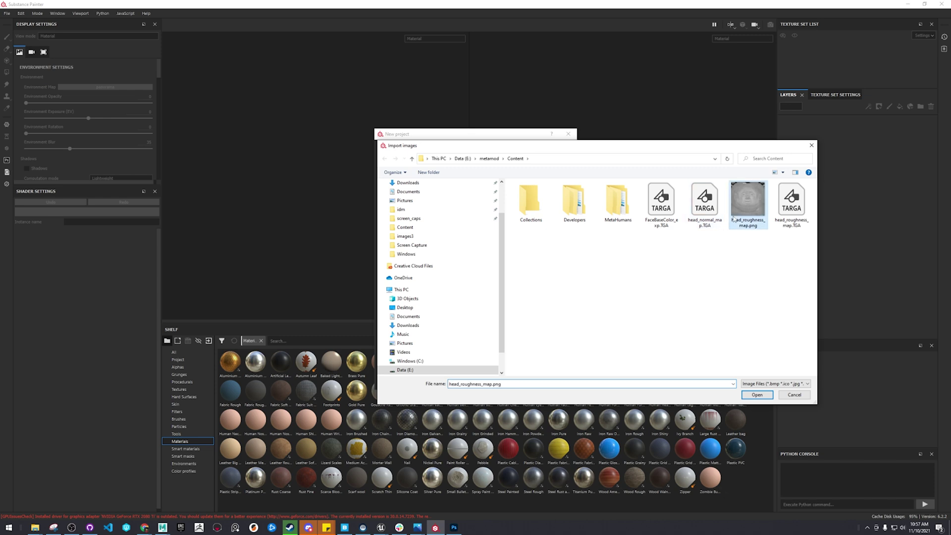
ctrl+click(788, 225)
ctrl+click(790, 216)
ctrl+click(705, 203)
ctrl+click(661, 203)
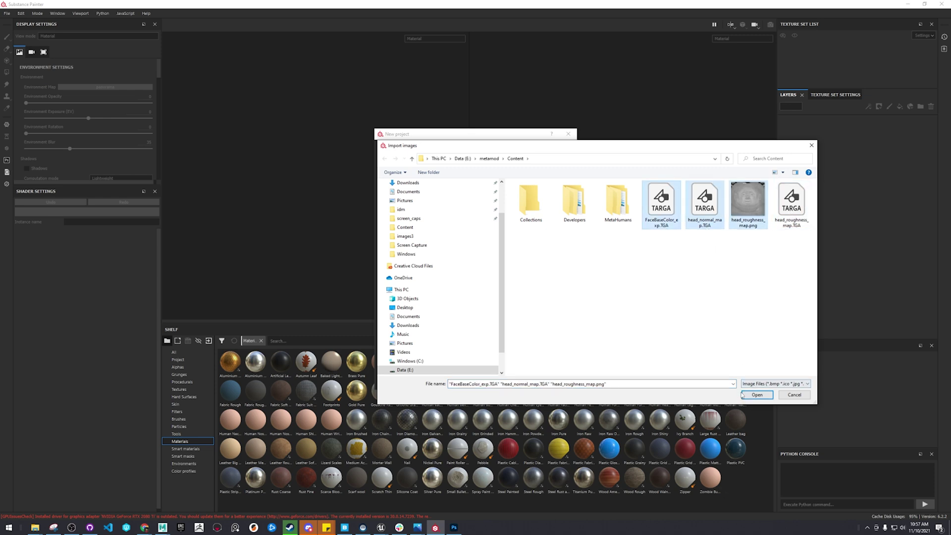
click(755, 394)
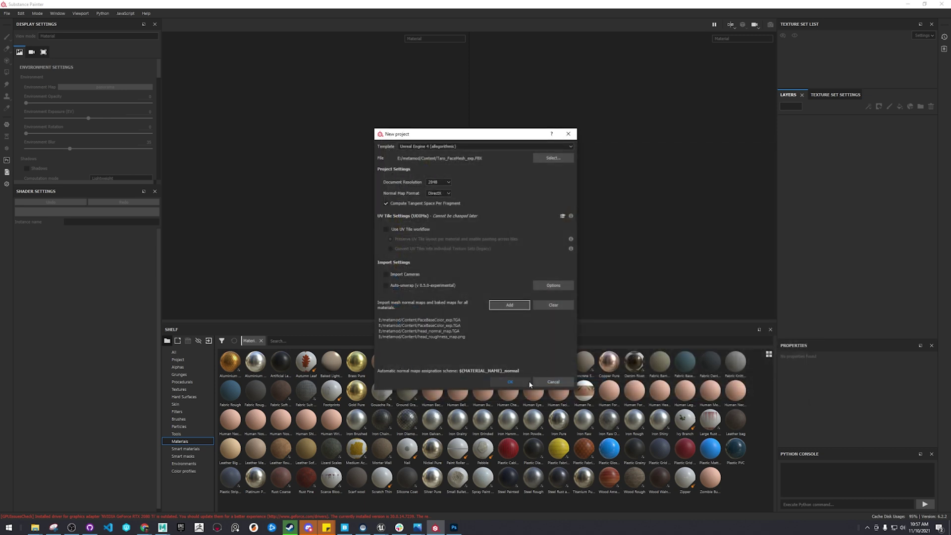
click(510, 382)
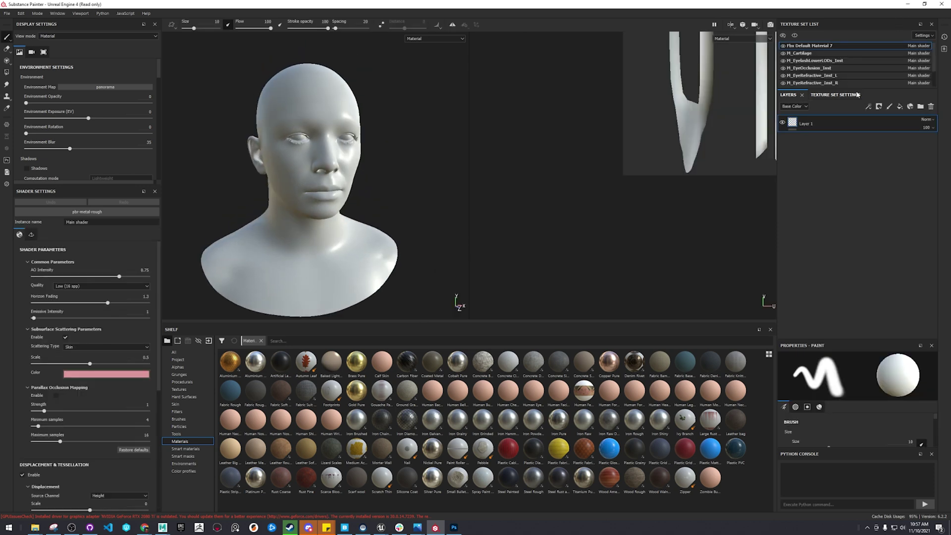
Hide every texture set except M_HeadSynthesized and the two M_EyeRefractive_Inst sets, and make M_HeadSynthesized the active set.
drag(876, 89, 876, 146)
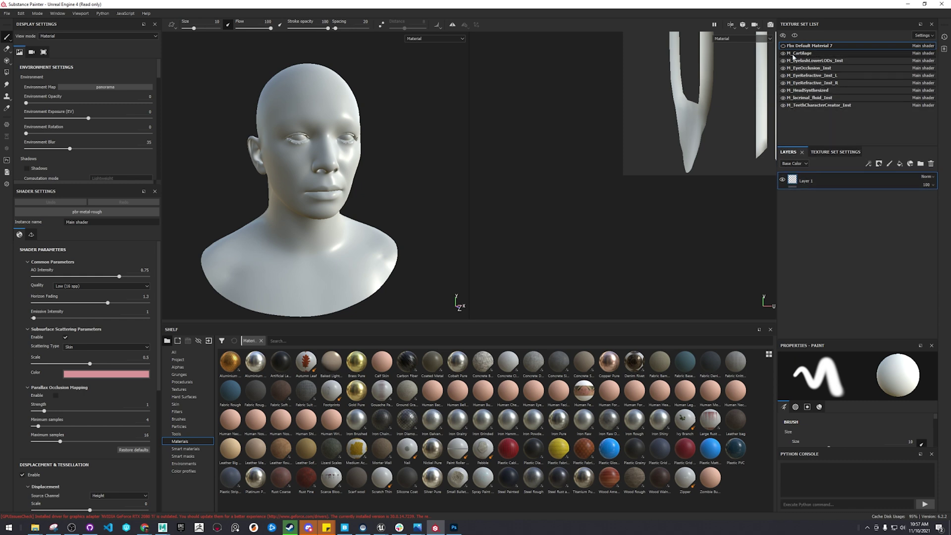
click(783, 90)
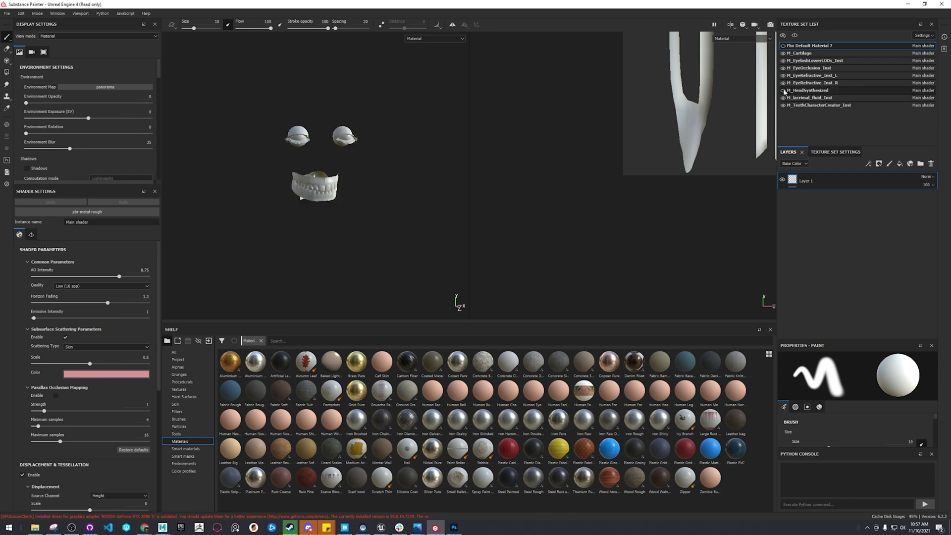
click(783, 98)
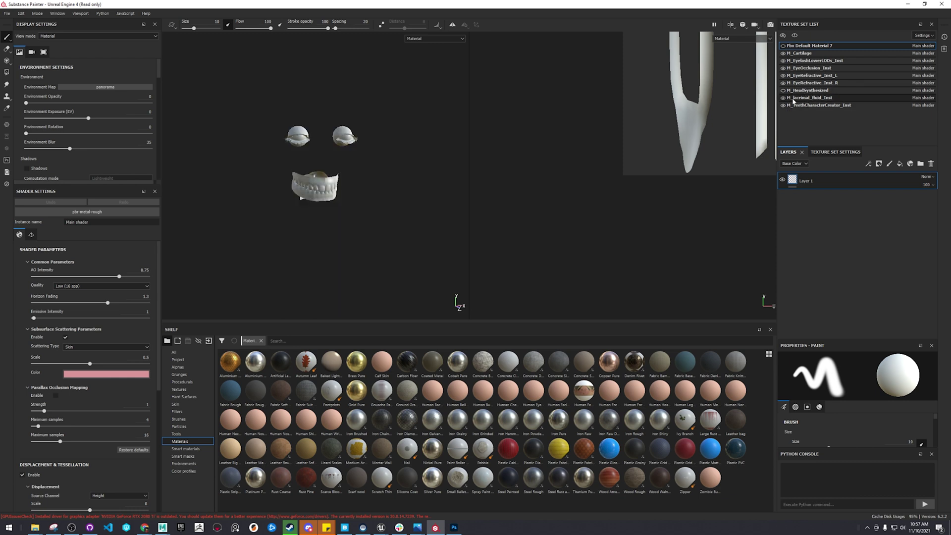
click(783, 106)
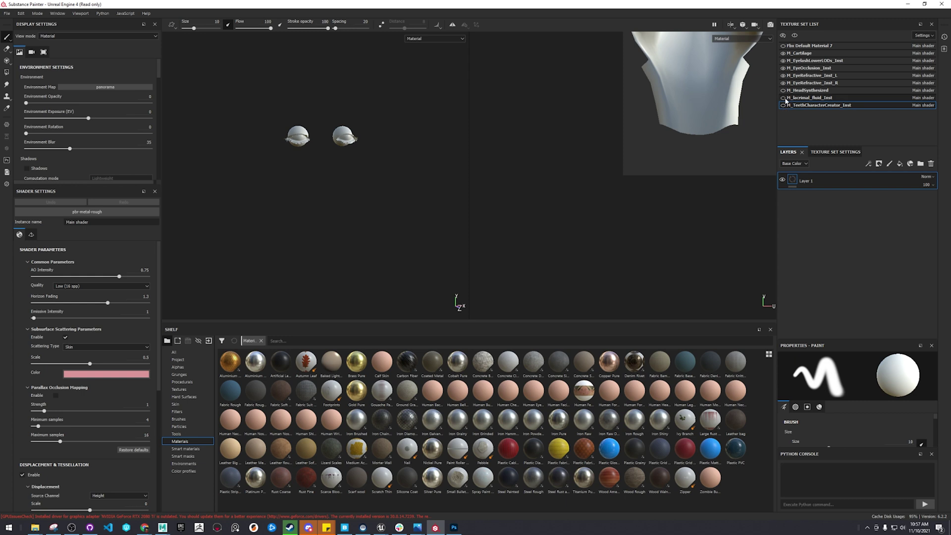
click(784, 98)
click(784, 90)
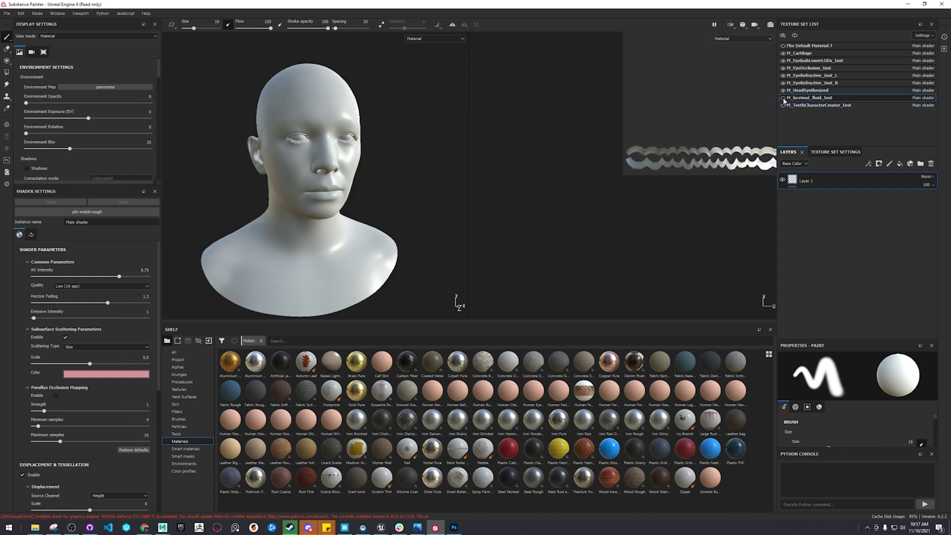
click(783, 53)
click(783, 60)
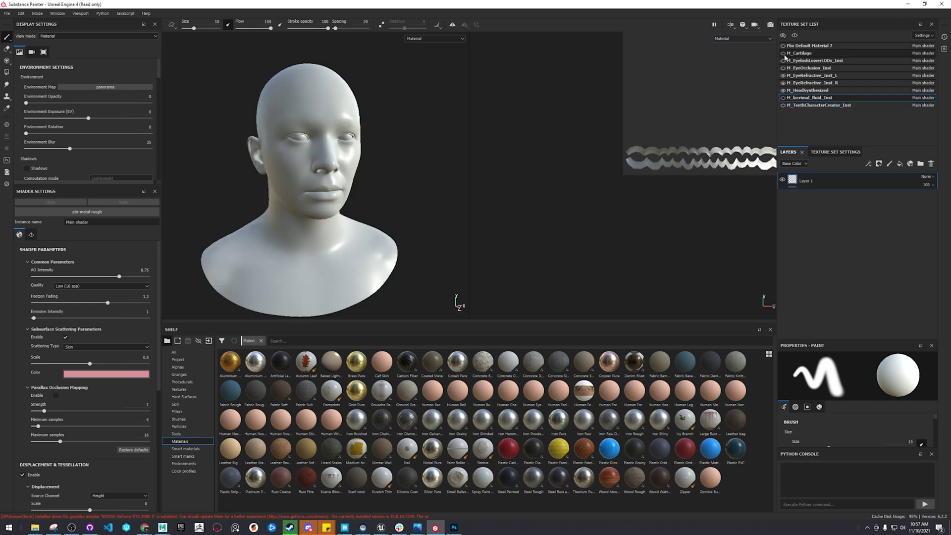
click(812, 91)
alt+drag(408, 174, 297, 208)
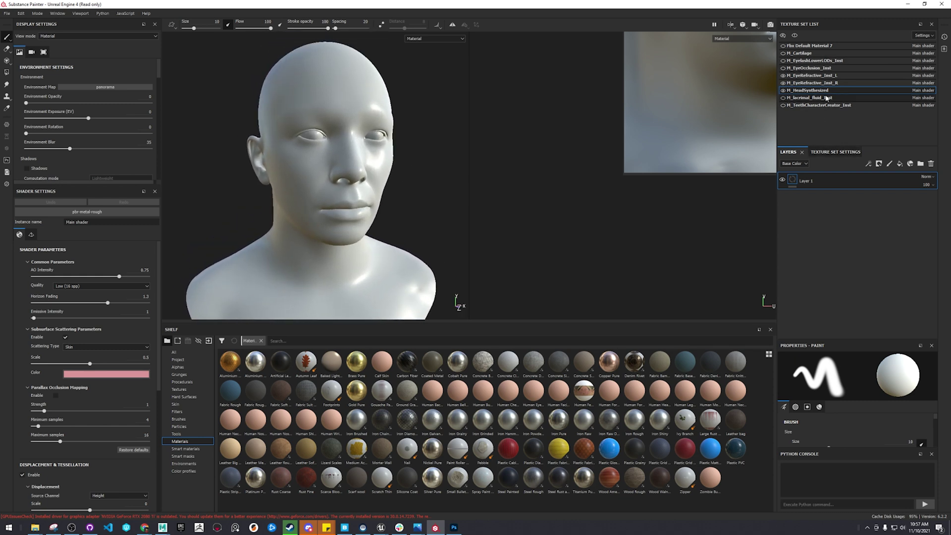
Assign head_normal_map as the normal mesh map of the M_HeadSynthesized texture set.
click(847, 152)
scroll(841, 259, down, 4)
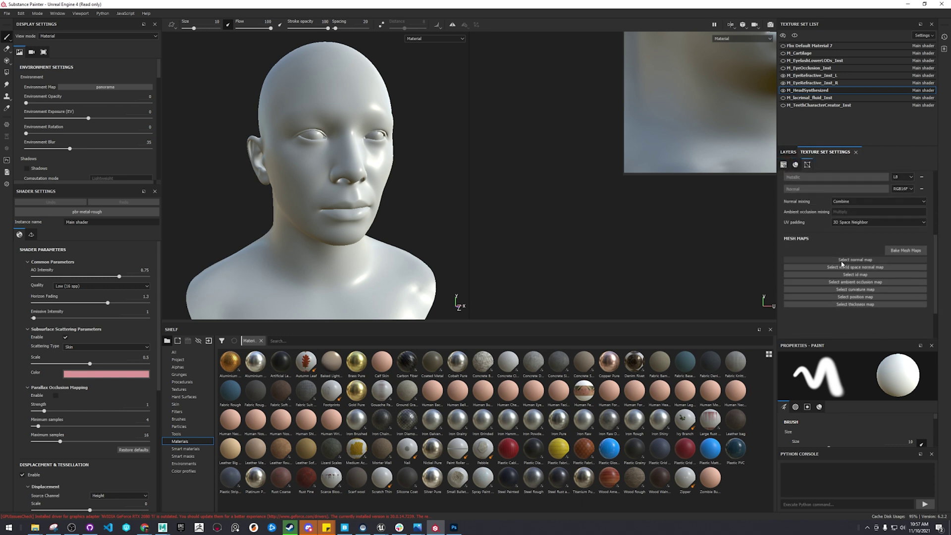
scroll(874, 255, down, 2)
click(875, 260)
click(875, 289)
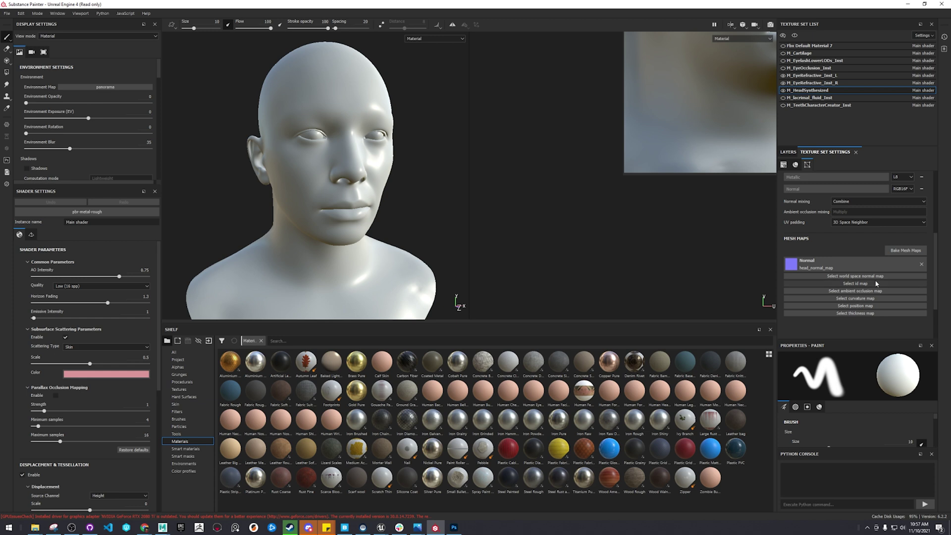
Review the M_HeadSynthesized channels and mesh maps, and remove head_normal_map from the normal mesh map.
scroll(870, 303, up, 1)
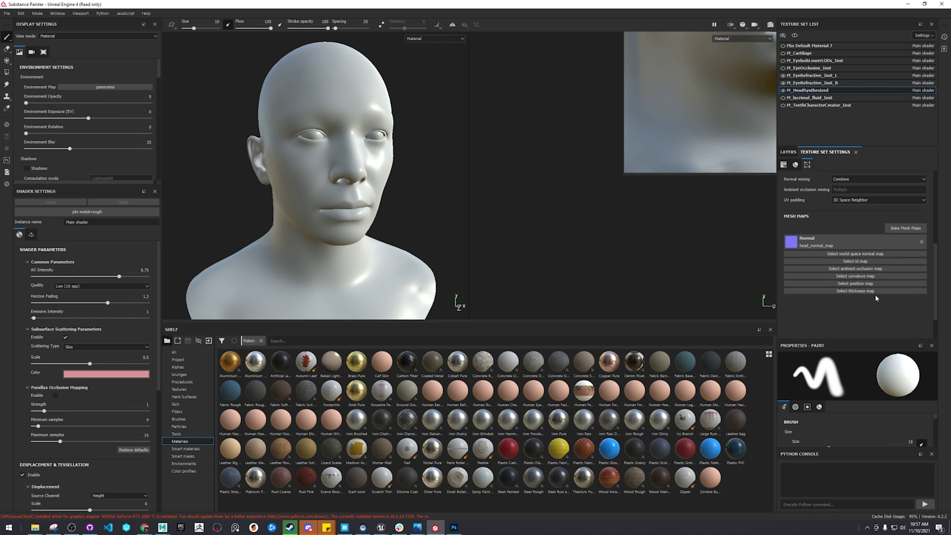
scroll(864, 306, down, 1)
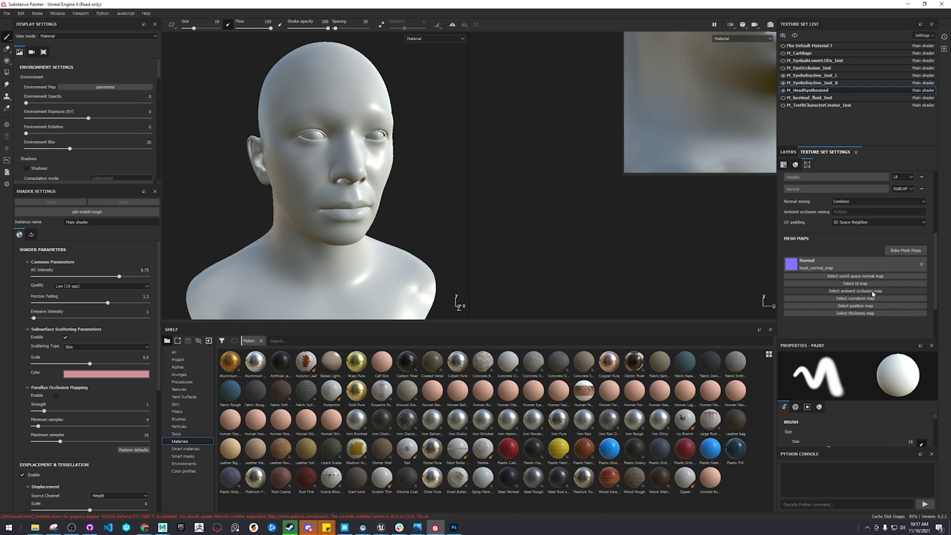
scroll(871, 288, up, 1)
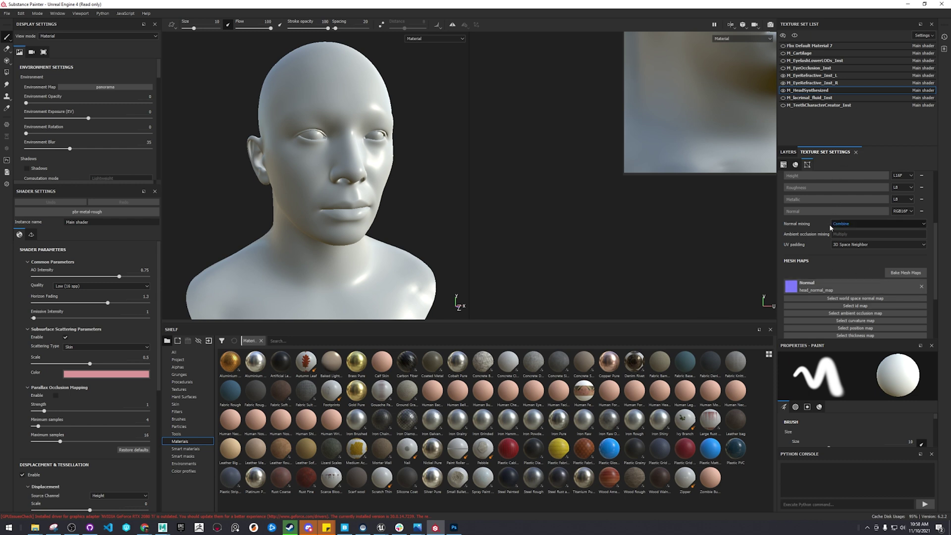
scroll(824, 266, up, 3)
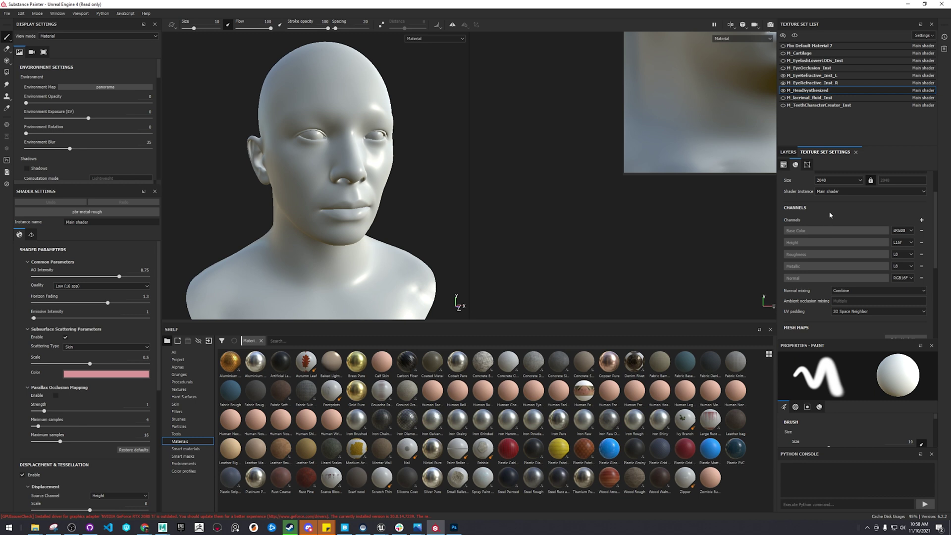
scroll(829, 215, down, 4)
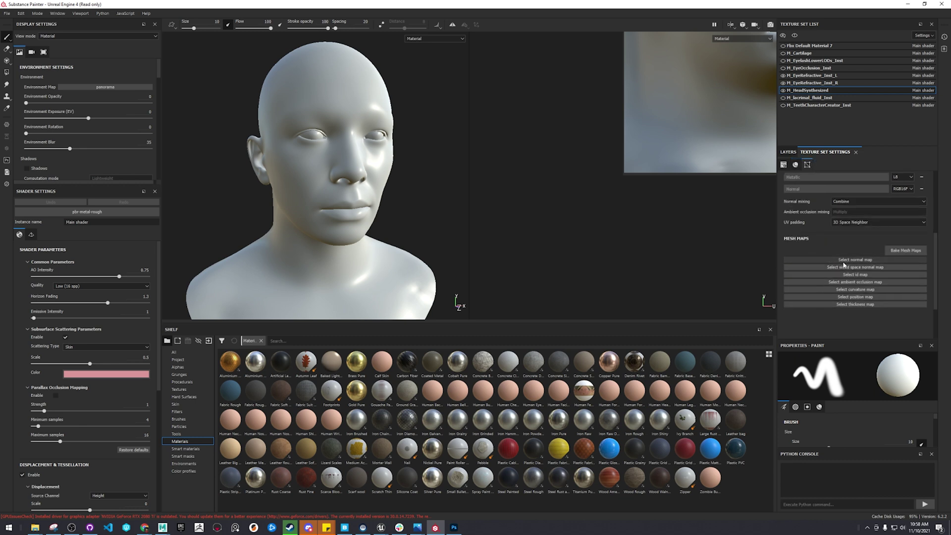
Briefly hide and reshow the M_HeadSynthesized texture set to check which part of the model it covers.
scroll(830, 297, up, 3)
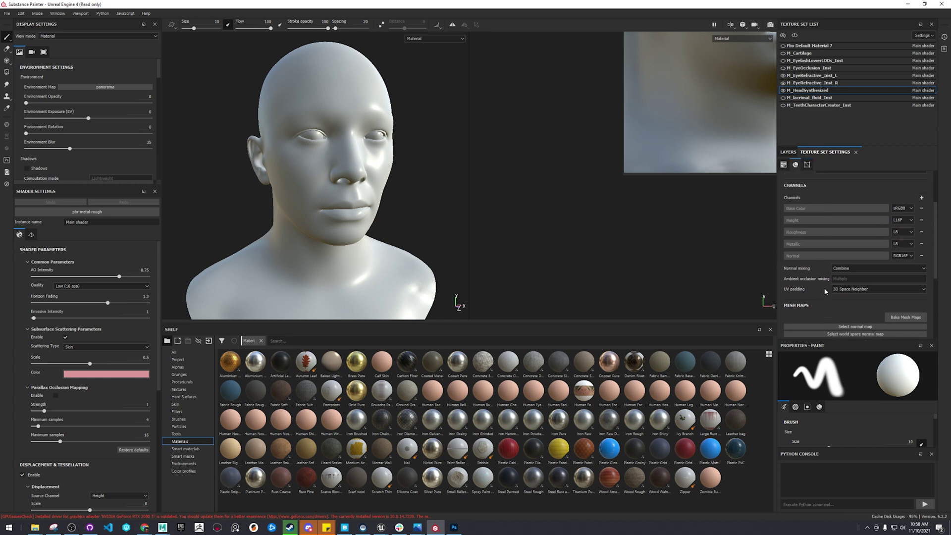
scroll(825, 292, up, 3)
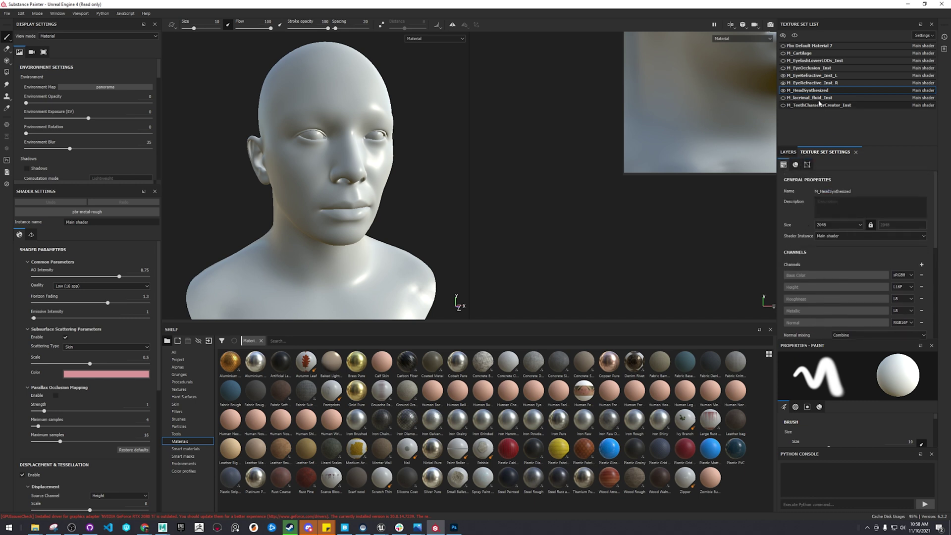
click(784, 90)
click(783, 91)
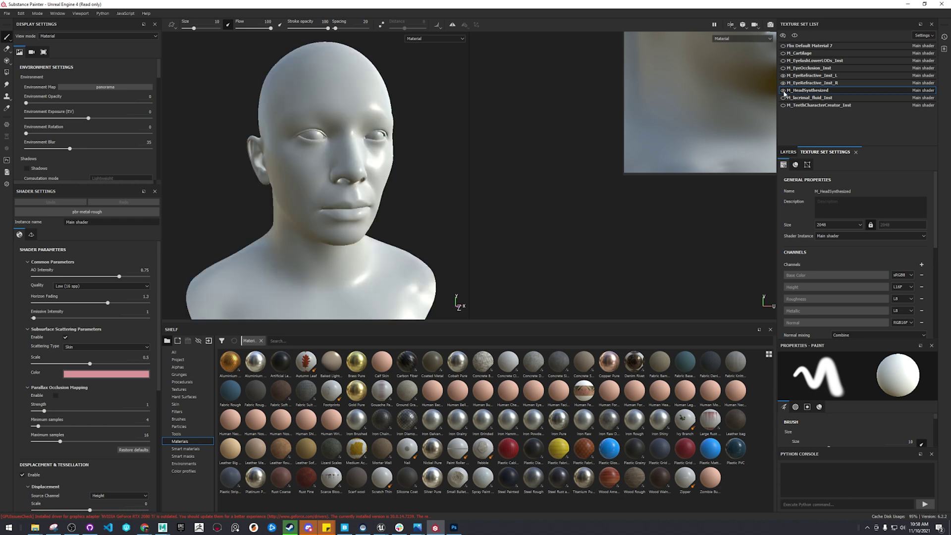
Assign head_normal_map as the normal mesh map of the M_HeadSynthesized texture set again.
scroll(846, 218, down, 5)
click(848, 216)
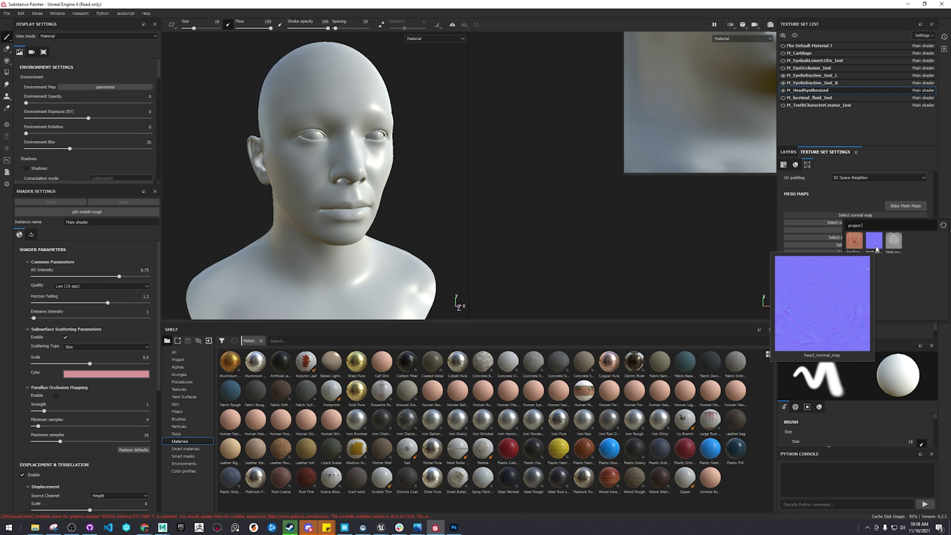
click(875, 241)
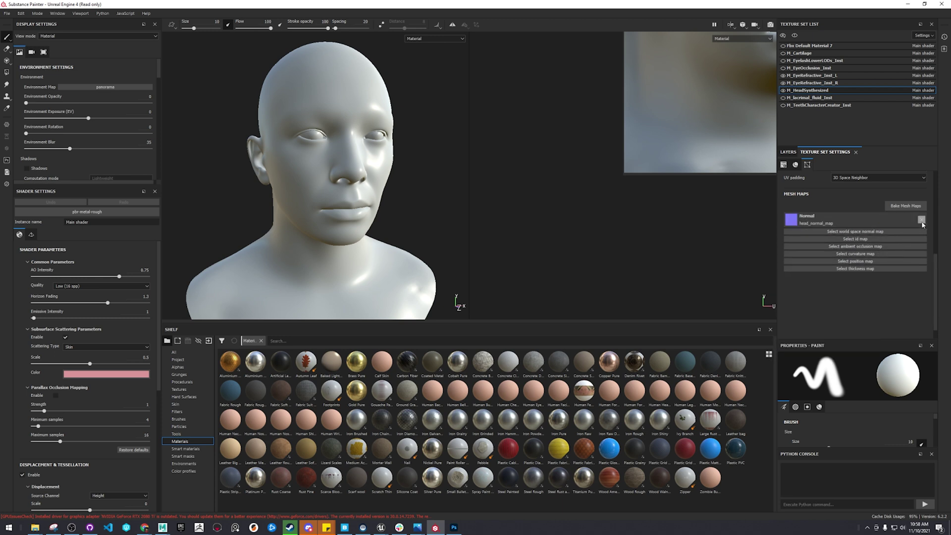
Add a fill layer above Layer 1 and assign the FaceBaseColor_exp texture to its base color channel.
click(788, 152)
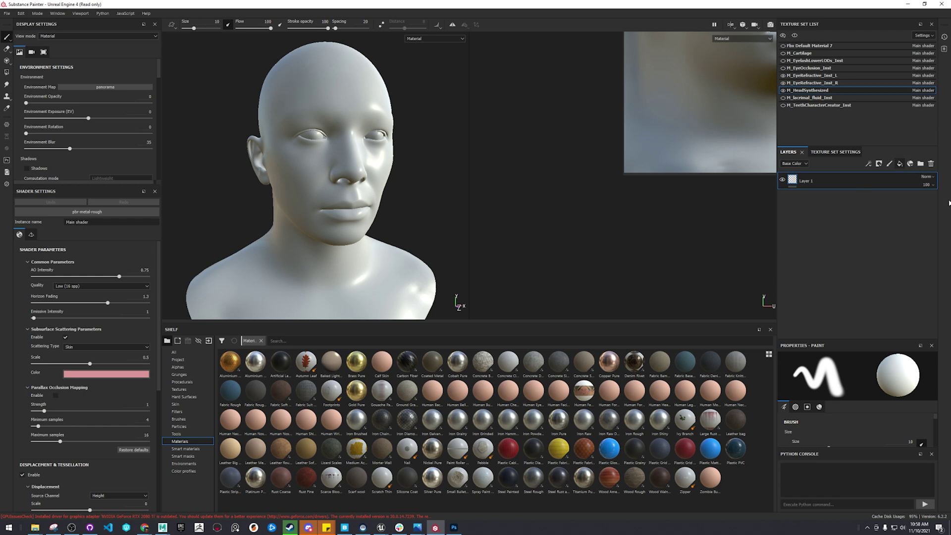
click(900, 164)
scroll(839, 425, down, 3)
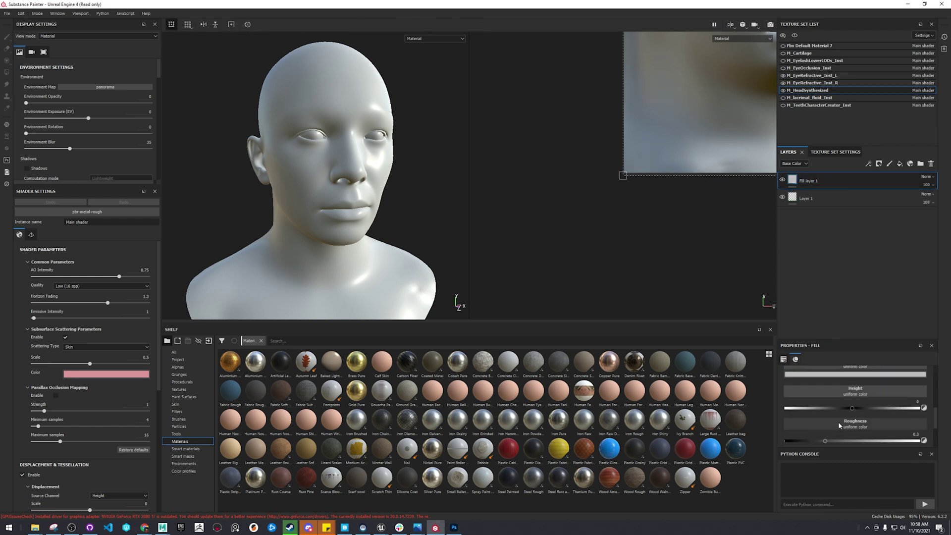
scroll(840, 425, up, 1)
click(860, 385)
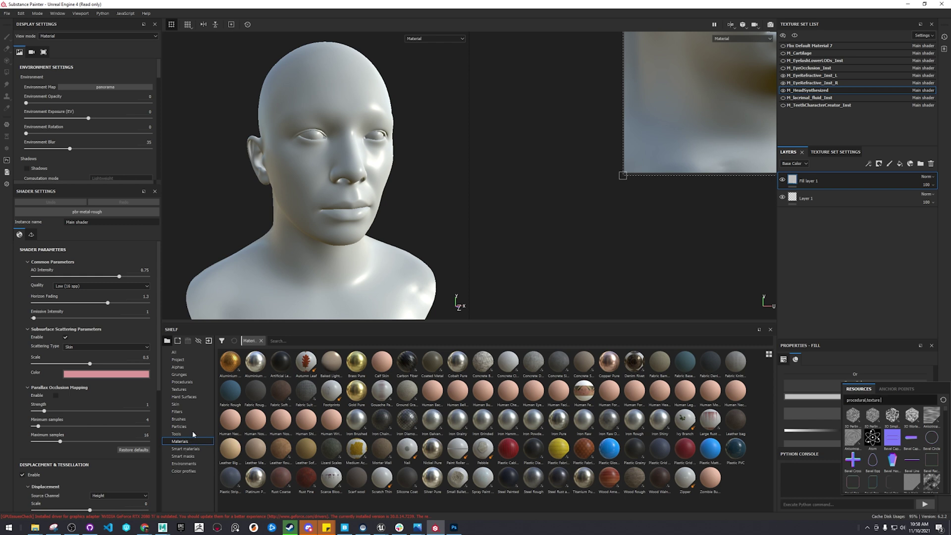
click(179, 389)
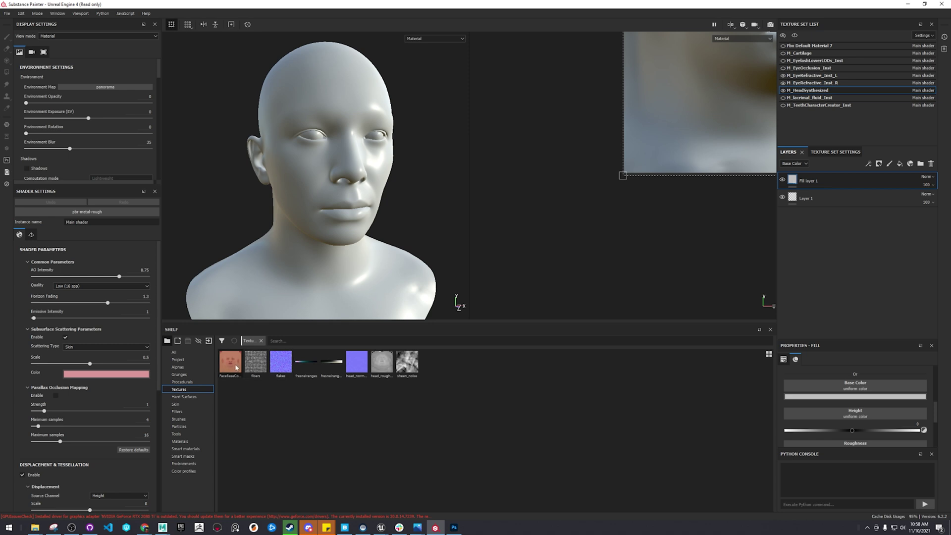
drag(230, 361, 795, 386)
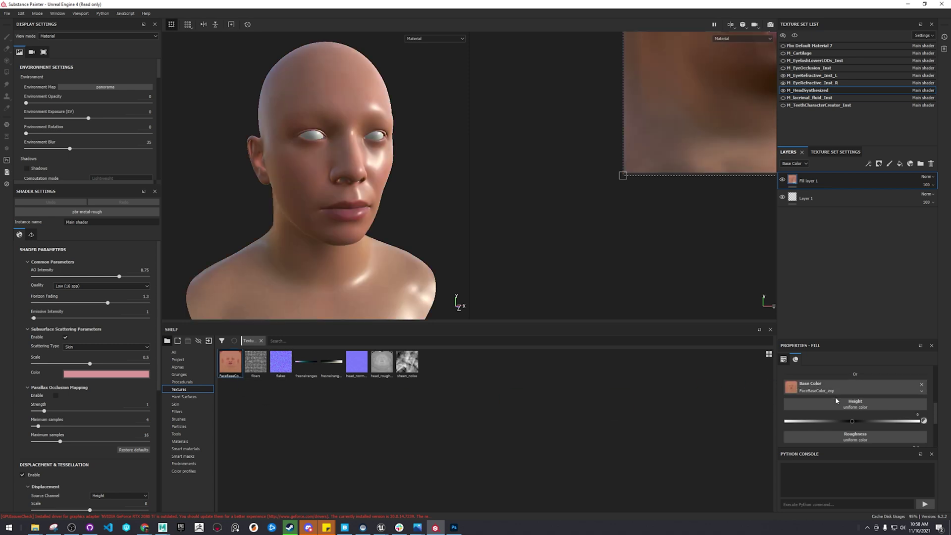
Assign head_normal_map to the fill layer's normal channel and the head roughness texture to its roughness channel.
scroll(803, 401, down, 2)
scroll(810, 417, down, 2)
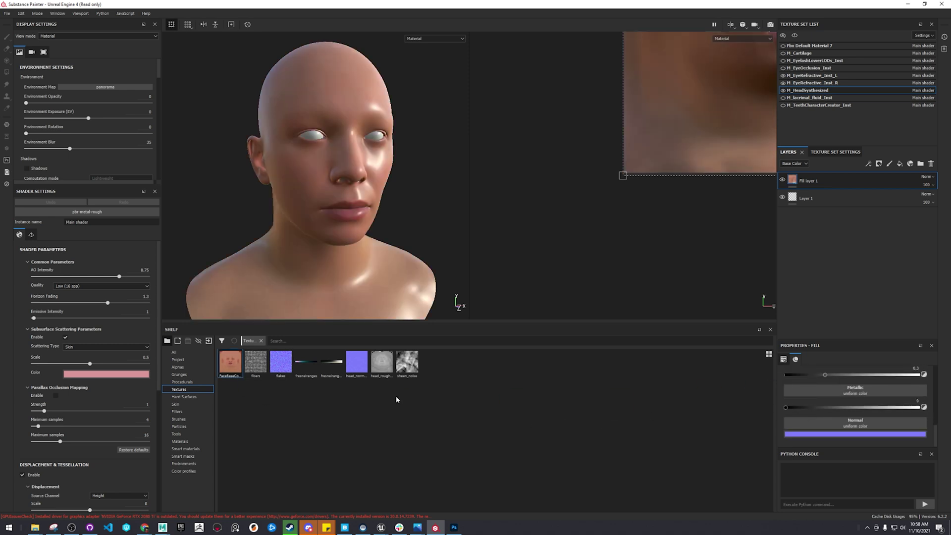
drag(359, 378, 828, 428)
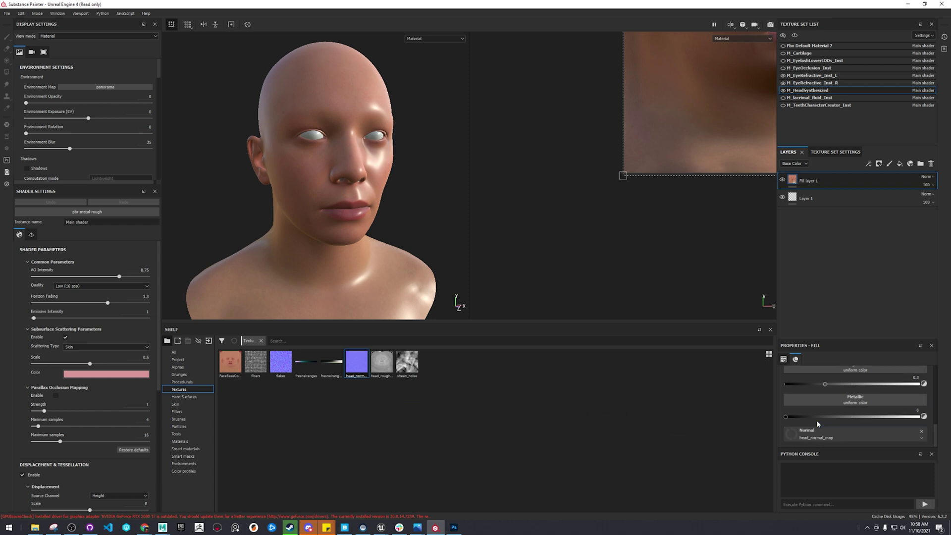
scroll(854, 426, up, 2)
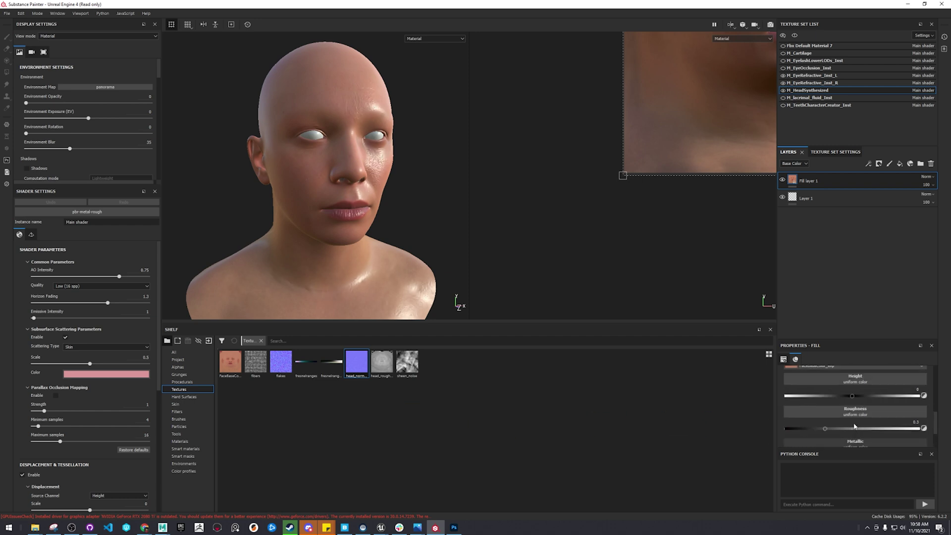
drag(386, 376, 827, 426)
Turn off the fill layer's height and metal channels, and inspect the textured skin from several angles and distances.
alt+drag(341, 229, 238, 215)
scroll(387, 232, up, 3)
scroll(347, 198, down, 2)
mouse_move(317, 177)
alt+mouse_down()
mouse_move(322, 187)
mouse_move(308, 175)
mouse_move(317, 179)
alt+mouse_up()
scroll(845, 415, down, 5)
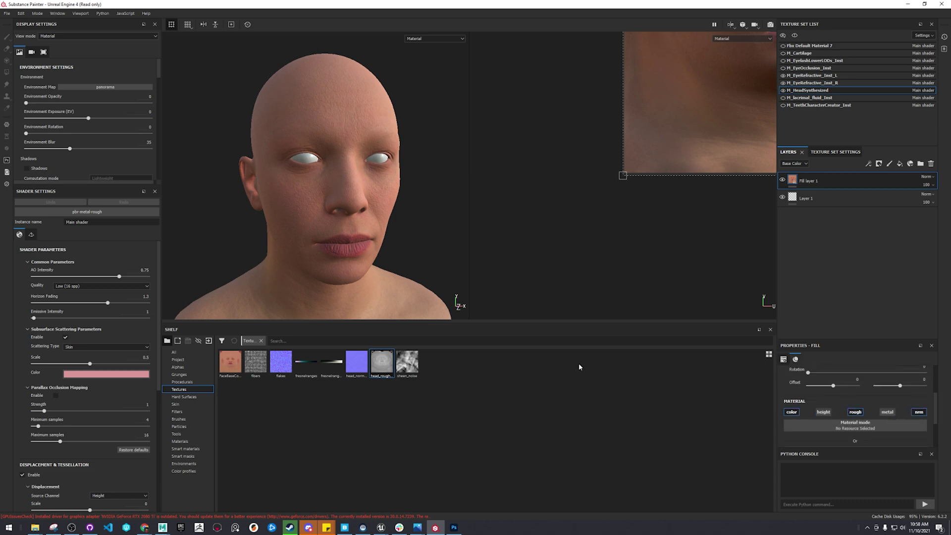
alt+drag(371, 246, 376, 201)
scroll(330, 189, down, 2)
alt+right_drag(376, 202, 513, 199)
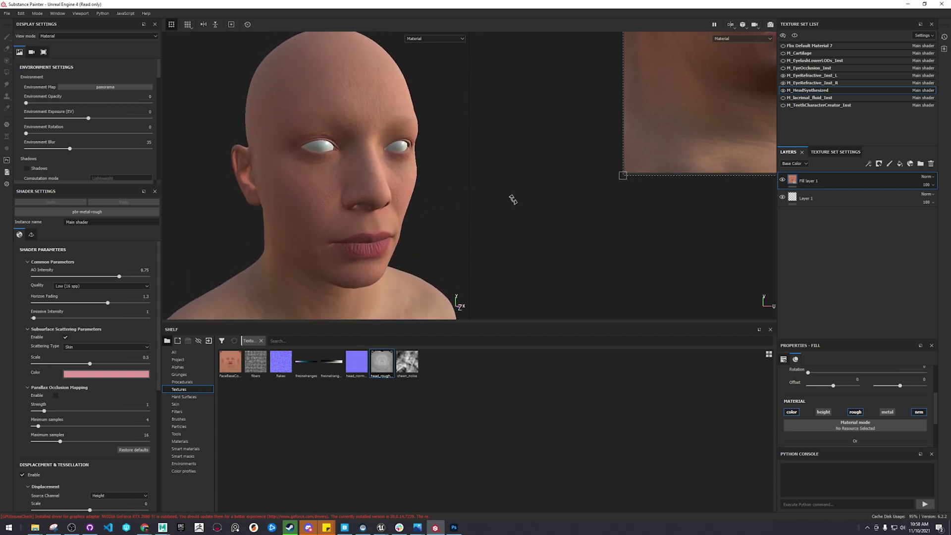